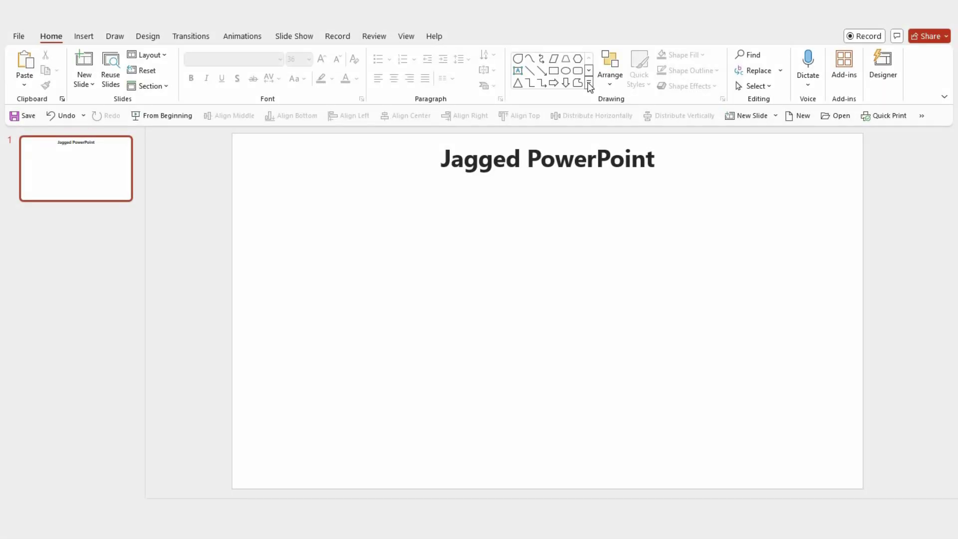
- Draw a hexagon near the slide centre and shrink a copy inside it
{"action": "left_click", "coordinate": [589, 83]}
{"action": "left_click", "coordinate": [613, 195]}
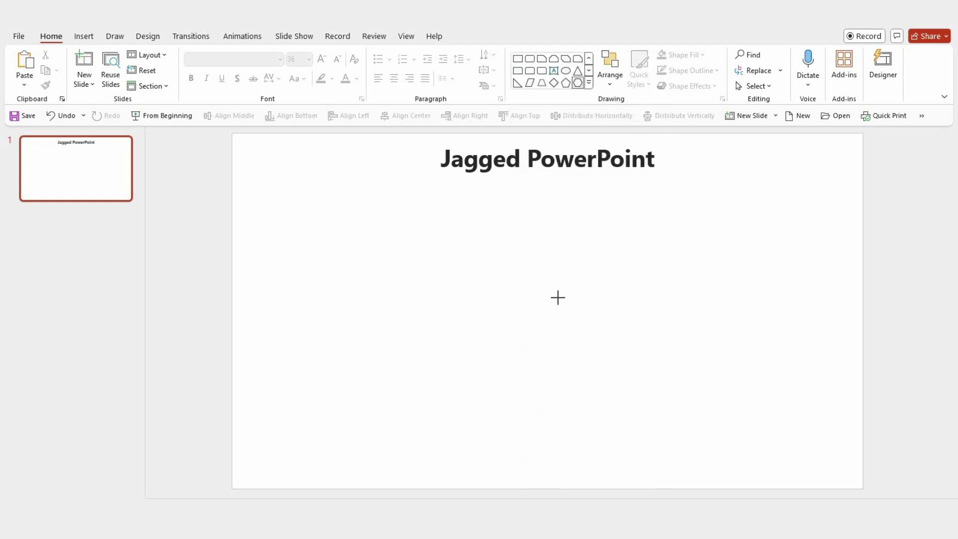
{"action": "left_click_drag", "start_coordinate": [540, 290], "coordinate": [593, 309]}
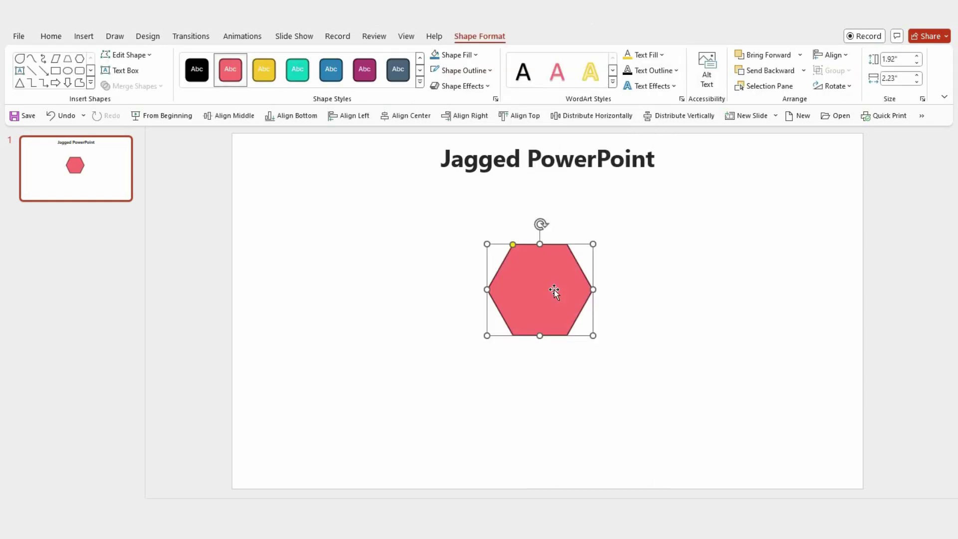
{"action": "left_click_drag", "start_coordinate": [552, 293], "coordinate": [537, 281]}
{"action": "left_click_drag", "start_coordinate": [593, 244], "coordinate": [581, 255]}
- Fill the outer hexagon light pink and remove the outlines from both hexagons
{"action": "left_click", "coordinate": [568, 242]}
{"action": "left_click", "coordinate": [568, 242]}
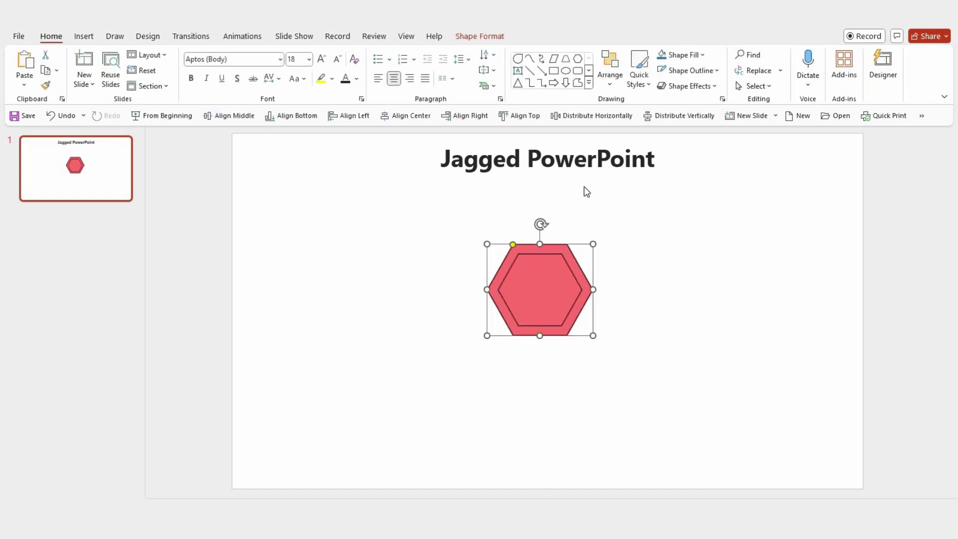
{"action": "left_click", "coordinate": [484, 37]}
{"action": "left_click", "coordinate": [472, 55]}
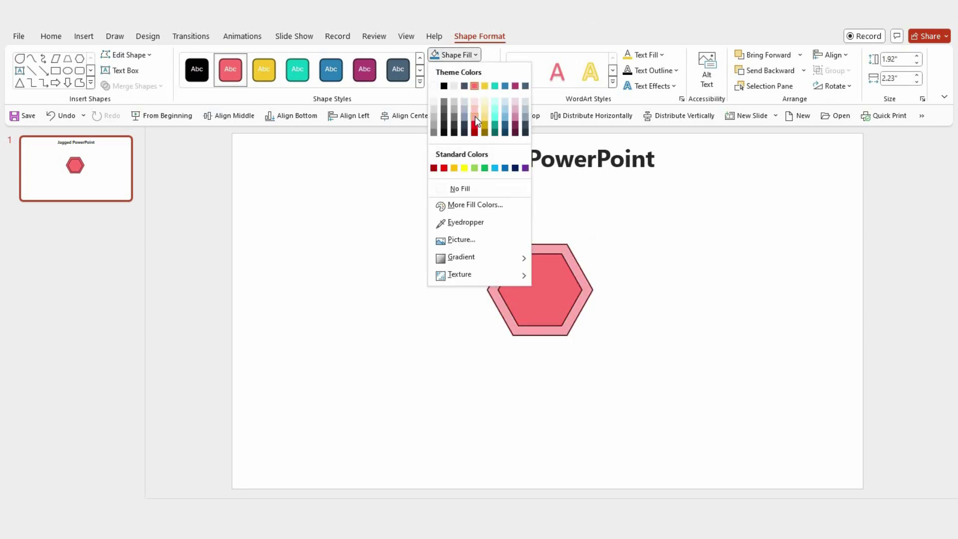
{"action": "left_click", "coordinate": [475, 119]}
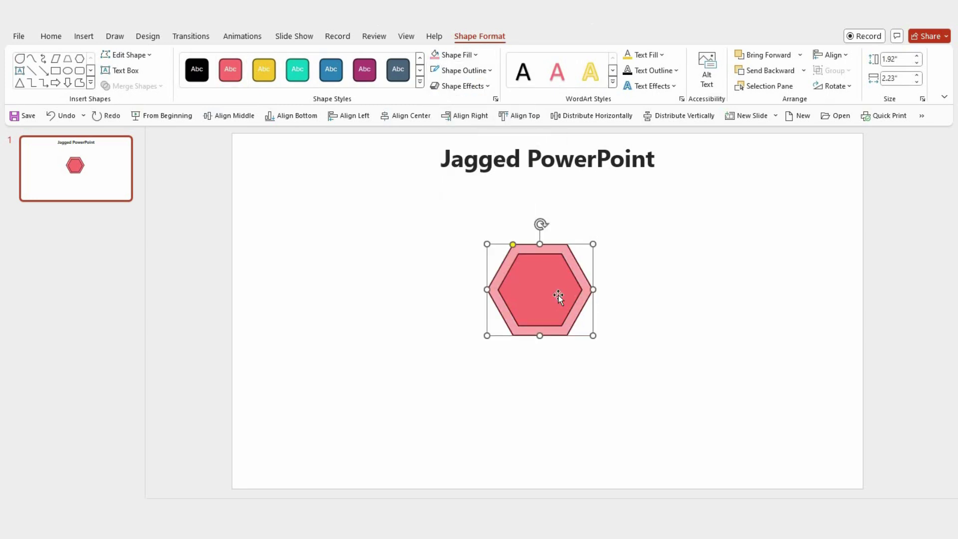
{"action": "left_click", "coordinate": [462, 70]}
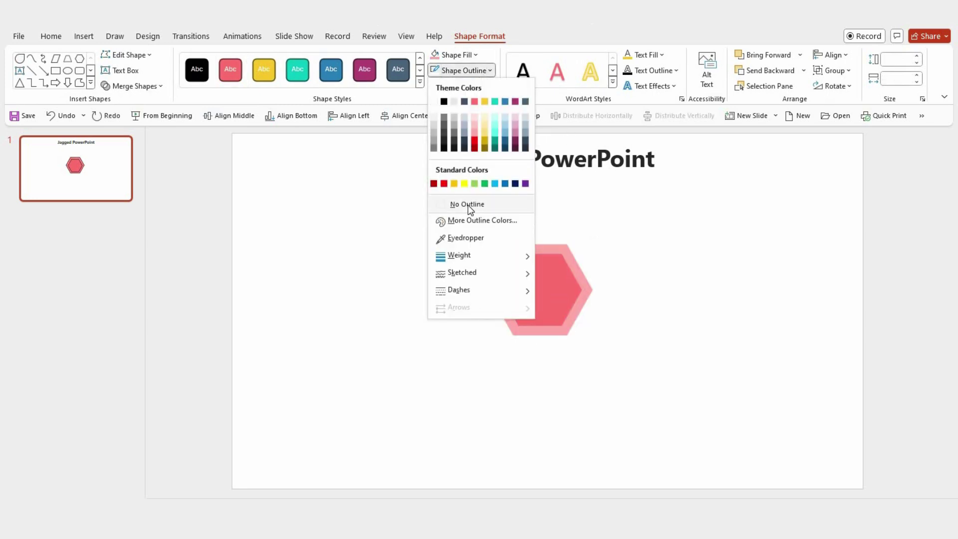
{"action": "left_click", "coordinate": [468, 205]}
{"action": "left_click", "coordinate": [655, 281]}
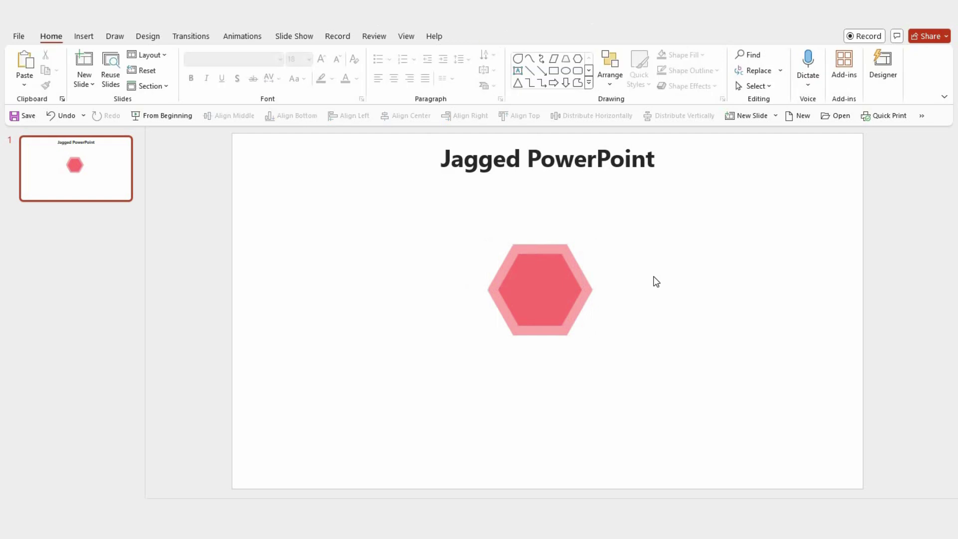
- Draw a 2.5 pt stem line straight down from the hexagon's bottom with an arrow end style
{"action": "left_click", "coordinate": [541, 70]}
{"action": "left_click_drag", "start_coordinate": [538, 325], "coordinate": [539, 380]}
{"action": "right_click", "coordinate": [538, 372]}
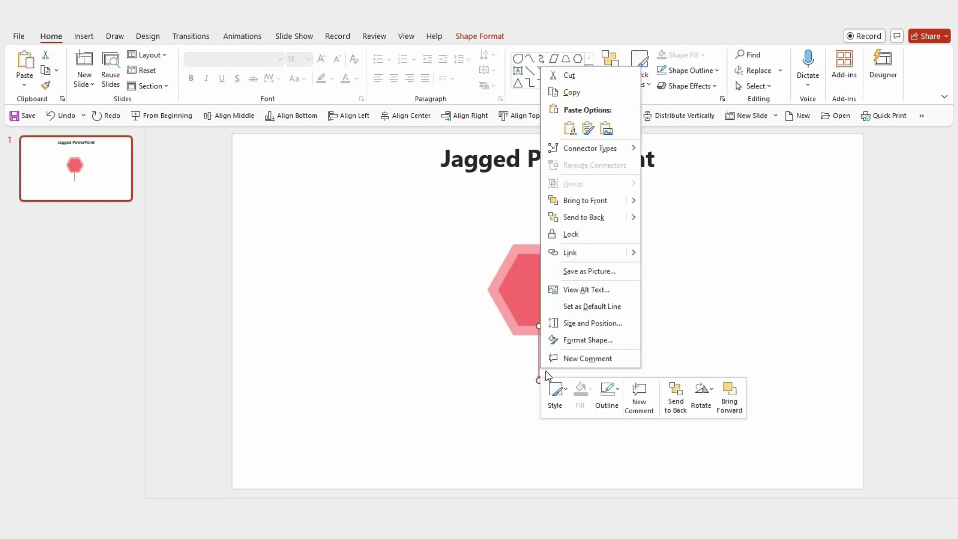
{"action": "left_click", "coordinate": [589, 340]}
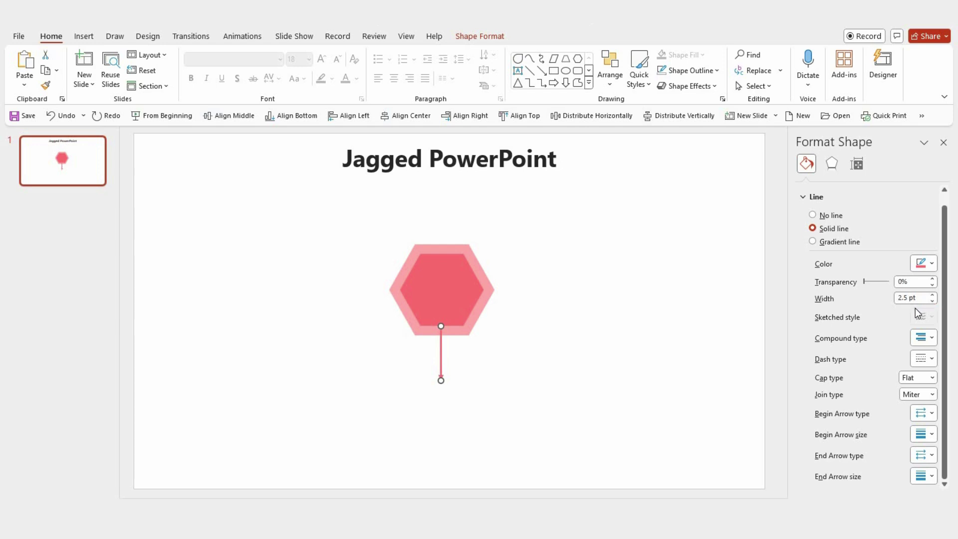
{"action": "left_click", "coordinate": [931, 454]}
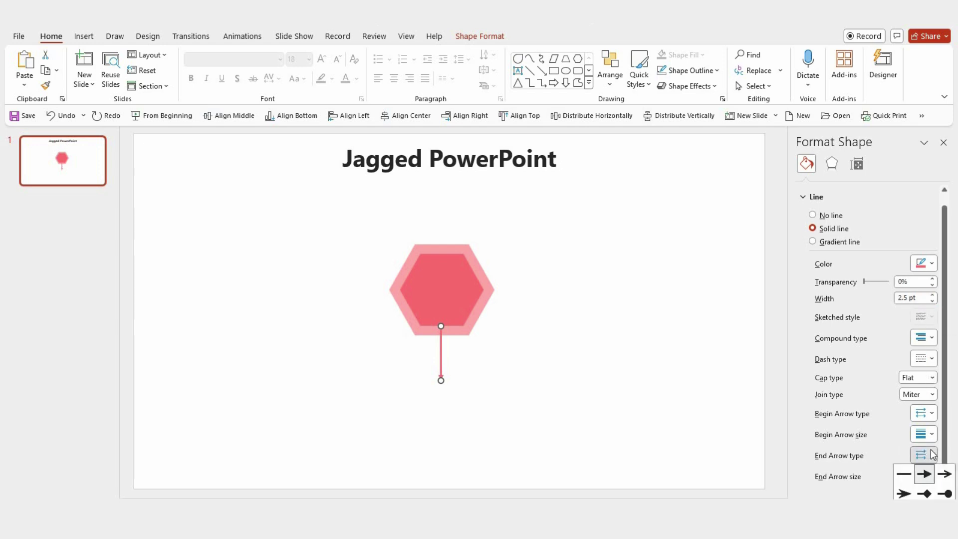
{"action": "left_click", "coordinate": [926, 494]}
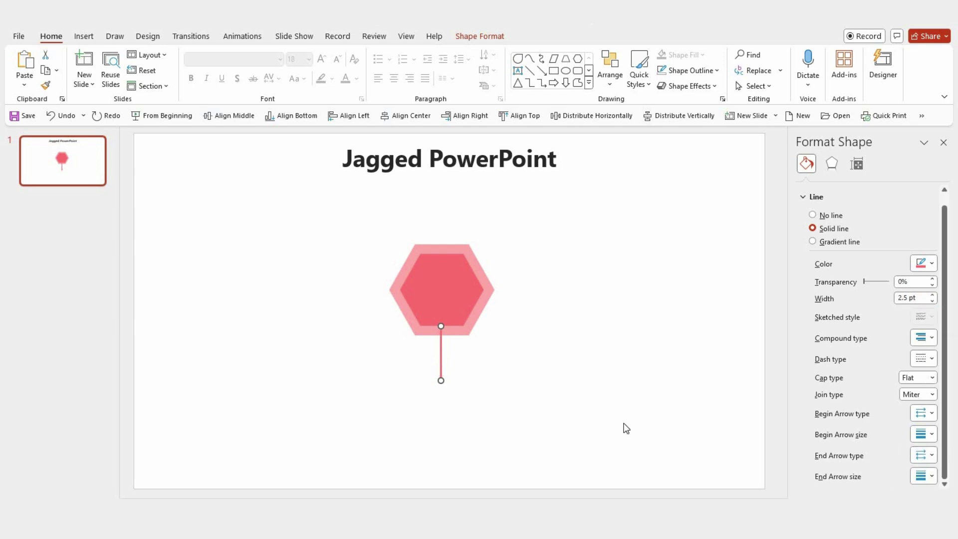
{"action": "left_click", "coordinate": [624, 428]}
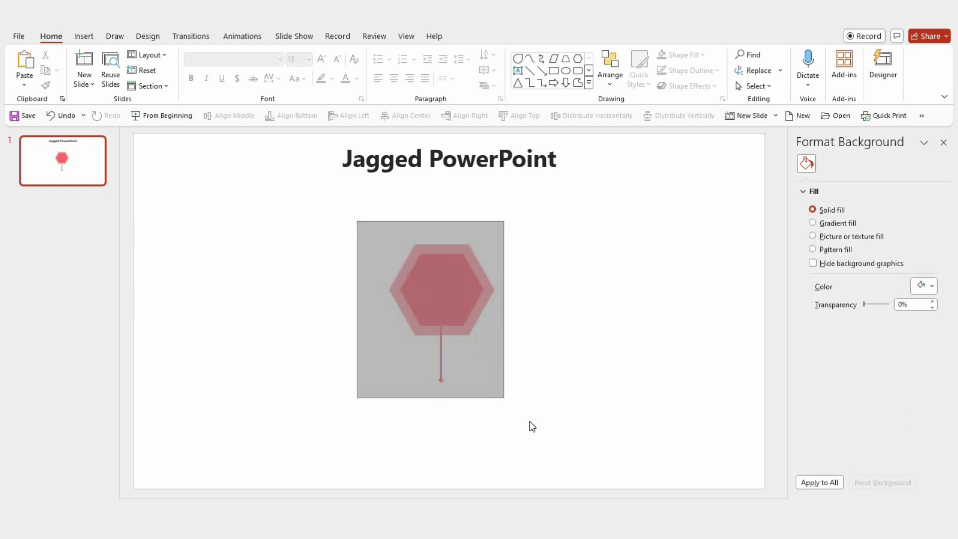
- Group the hexagon with its stem, shrink the group, and place a duplicate beside it
{"action": "left_click_drag", "start_coordinate": [360, 228], "coordinate": [529, 403]}
{"action": "key", "text": "ctrl+g"}
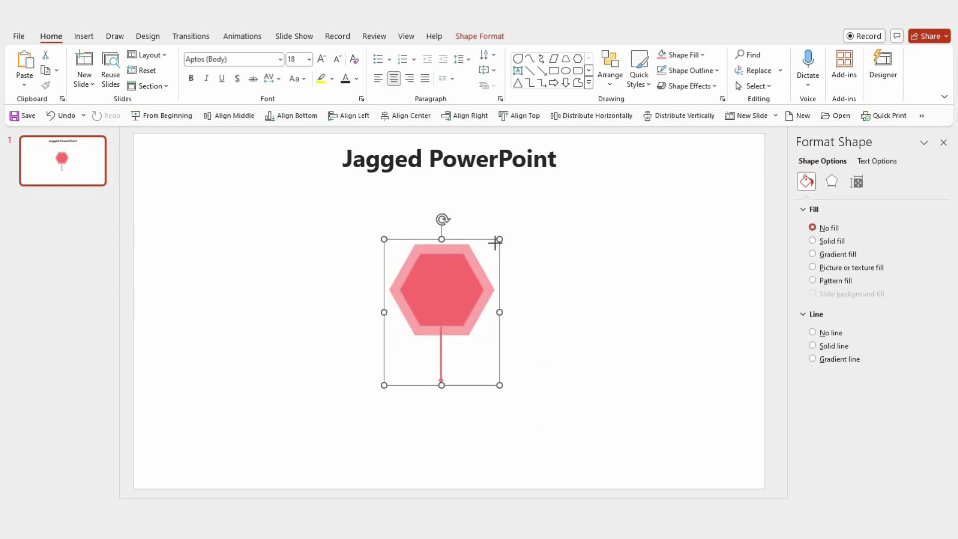
{"action": "left_click_drag", "start_coordinate": [495, 242], "coordinate": [483, 257]}
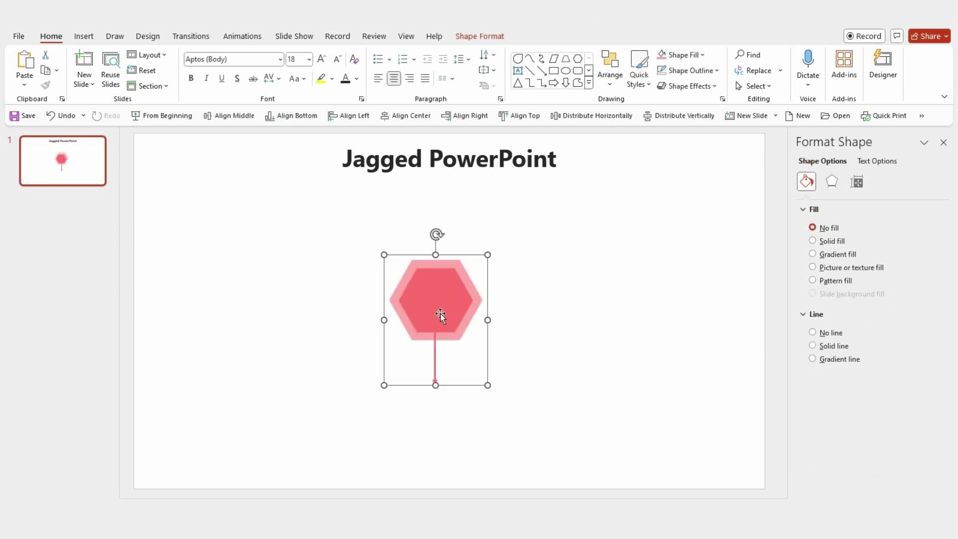
{"action": "left_click_drag", "start_coordinate": [440, 314], "coordinate": [477, 326]}
{"action": "key", "text": "ctrl+z"}
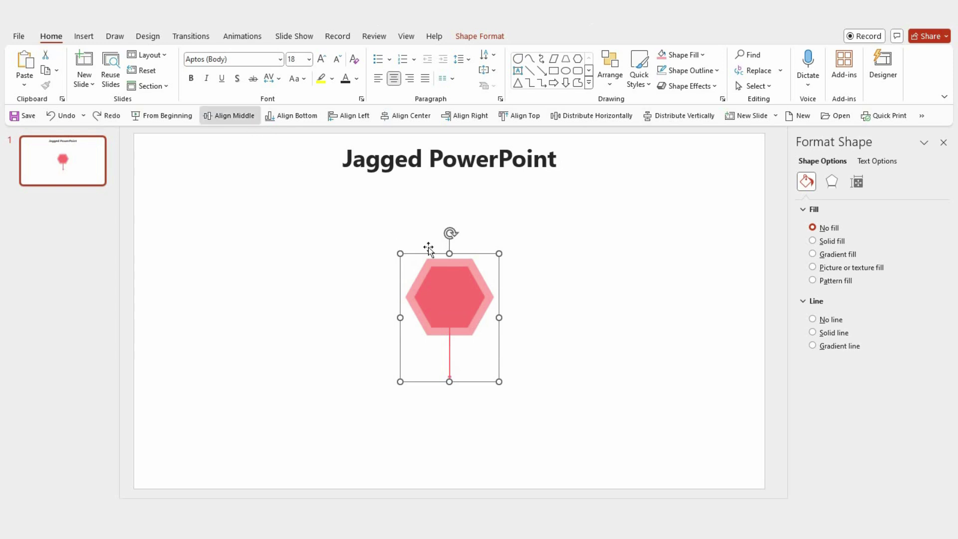
{"action": "mouse_move", "coordinate": [424, 302]}
{"action": "left_mouse_down"}
{"action": "mouse_move", "coordinate": [271, 306]}
{"action": "mouse_move", "coordinate": [385, 311]}
{"action": "left_mouse_up"}
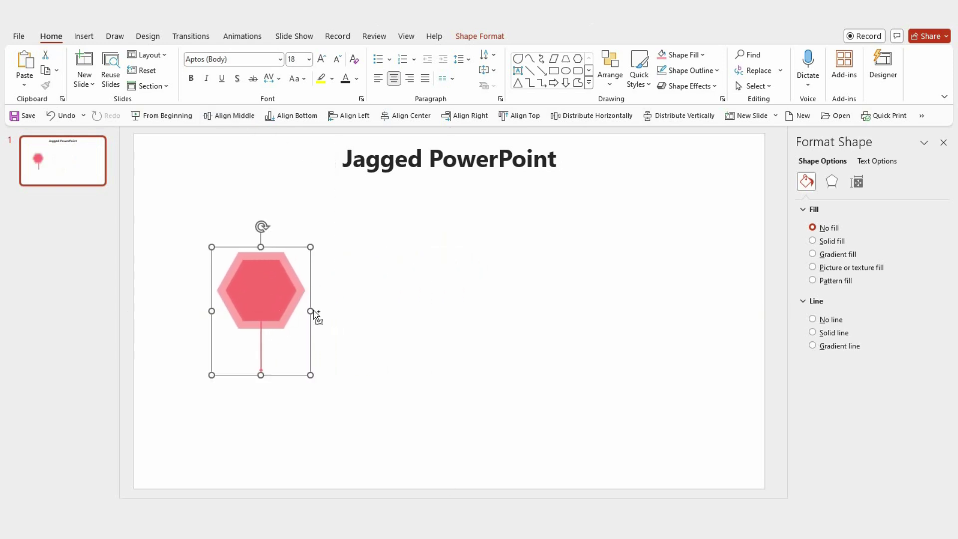
- Flip the second hexagon vertically and lower it below the first
{"action": "left_click", "coordinate": [472, 38]}
{"action": "left_click", "coordinate": [849, 87]}
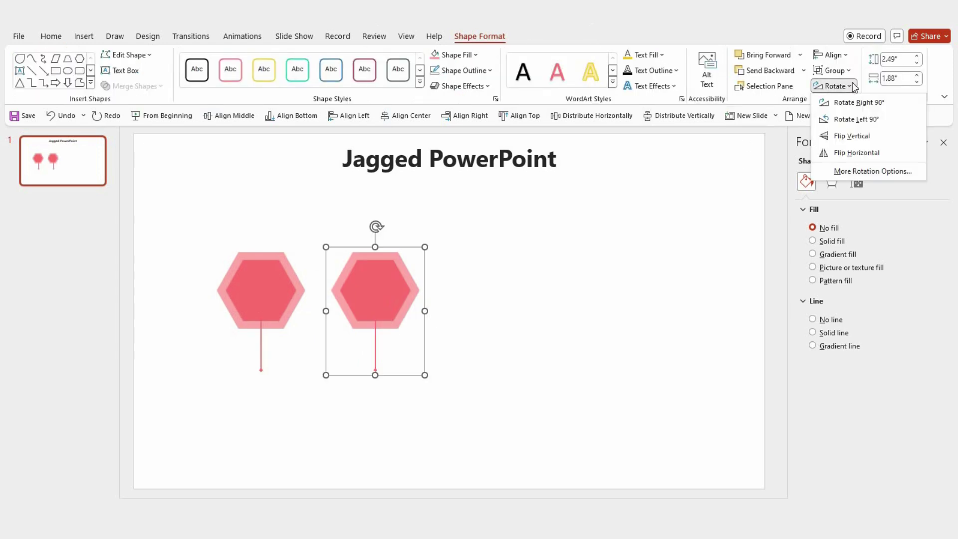
{"action": "left_click", "coordinate": [853, 137]}
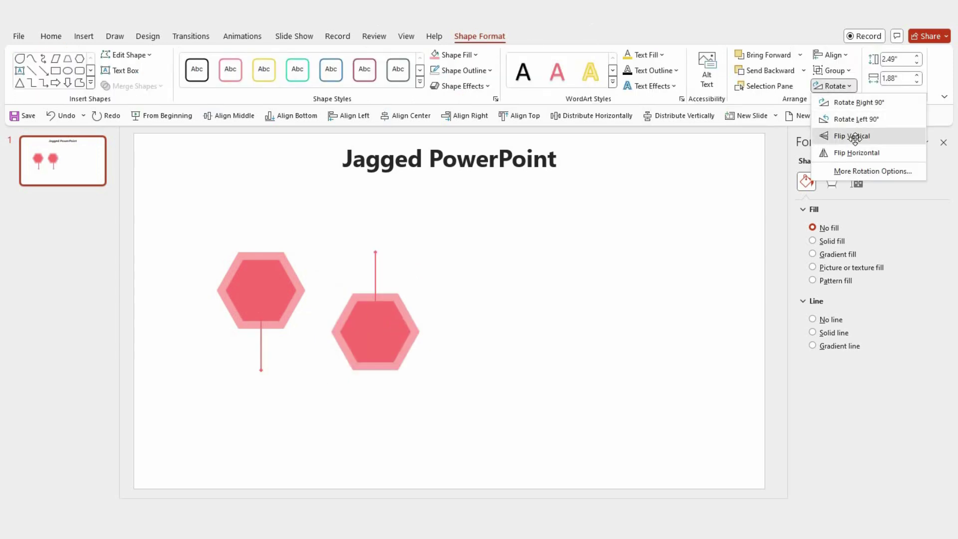
{"action": "mouse_move", "coordinate": [384, 337]}
{"action": "left_mouse_down"}
{"action": "mouse_move", "coordinate": [384, 355]}
{"action": "mouse_move", "coordinate": [365, 334]}
{"action": "left_mouse_up"}
- Copy the upright and lowered hexagons rightward to make five in alternating positions
{"action": "left_click_drag", "start_coordinate": [276, 296], "coordinate": [484, 305]}
{"action": "key", "text": "Right"}
{"action": "left_click", "coordinate": [389, 348]}
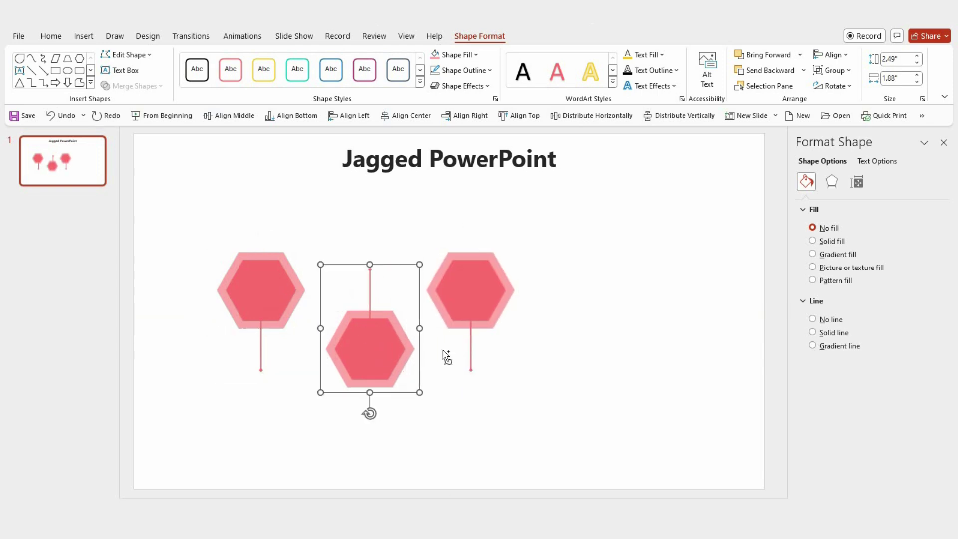
{"action": "left_click_drag", "start_coordinate": [445, 356], "coordinate": [572, 352]}
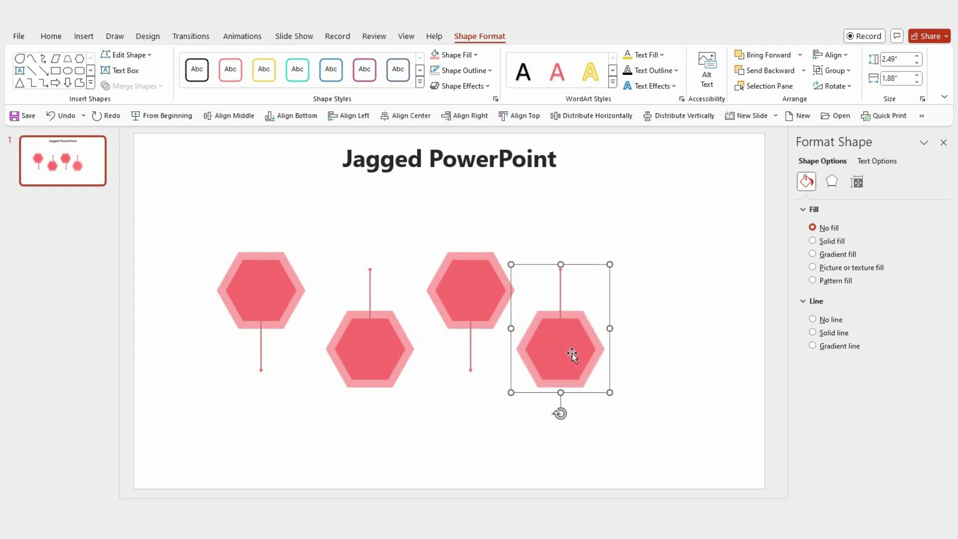
{"action": "key", "text": "Right"}
{"action": "key", "text": "Right"}
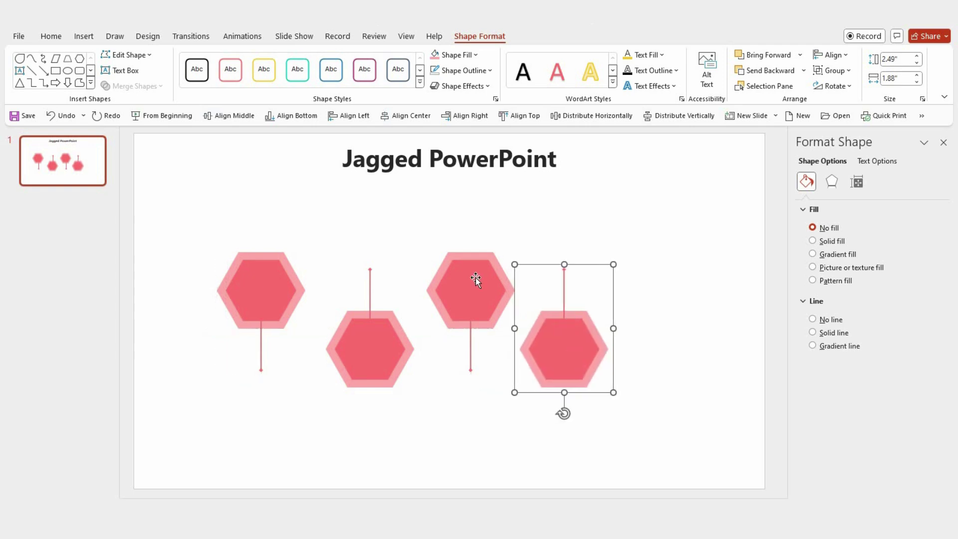
{"action": "key", "text": "Right"}
{"action": "key", "text": "Right"}
{"action": "left_click_drag", "start_coordinate": [471, 299], "coordinate": [673, 300]}
- Select all five hexagons and distribute them horizontally
{"action": "left_click", "coordinate": [573, 349], "text": "shift"}
{"action": "left_click", "coordinate": [509, 299], "text": "shift"}
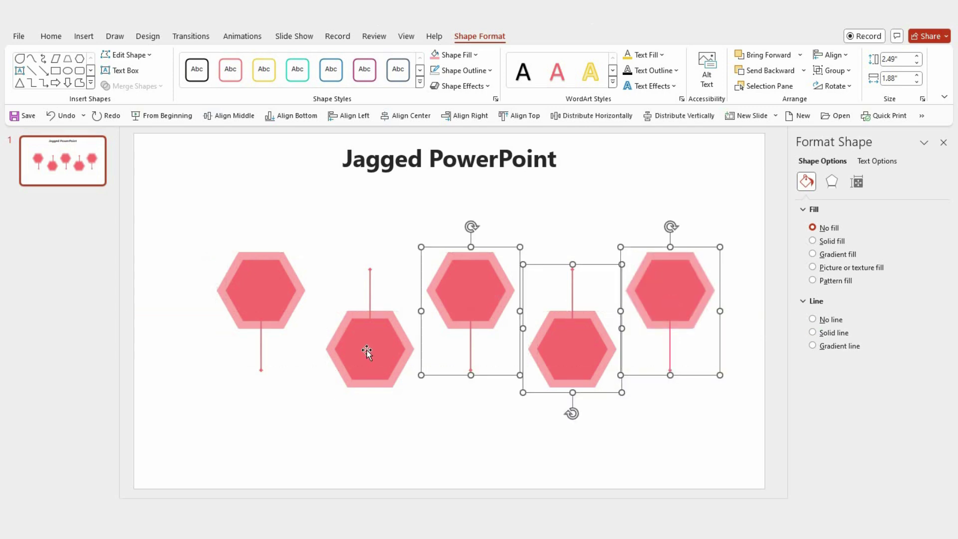
{"action": "left_click", "coordinate": [367, 352], "text": "shift"}
{"action": "left_click", "coordinate": [265, 280], "text": "shift"}
{"action": "left_click", "coordinate": [595, 117]}
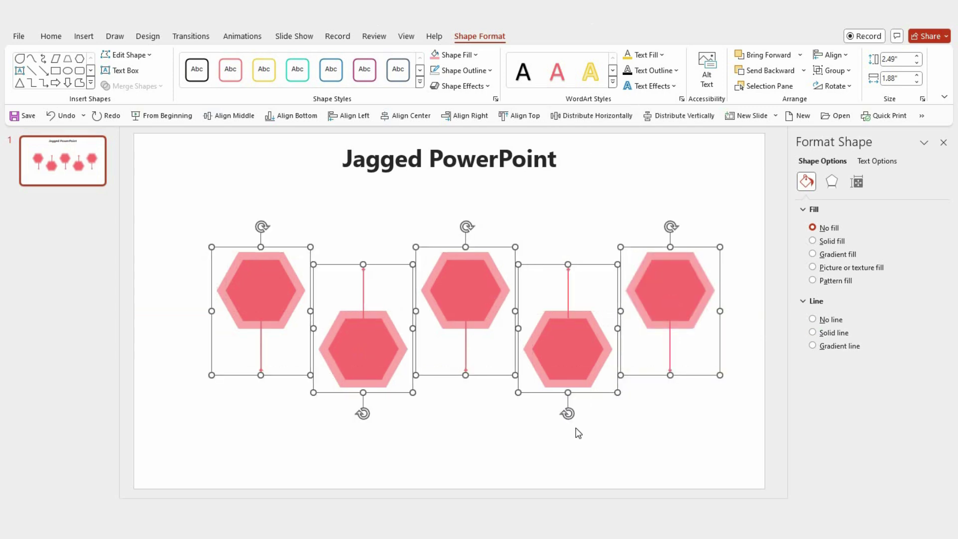
{"action": "left_click", "coordinate": [590, 451]}
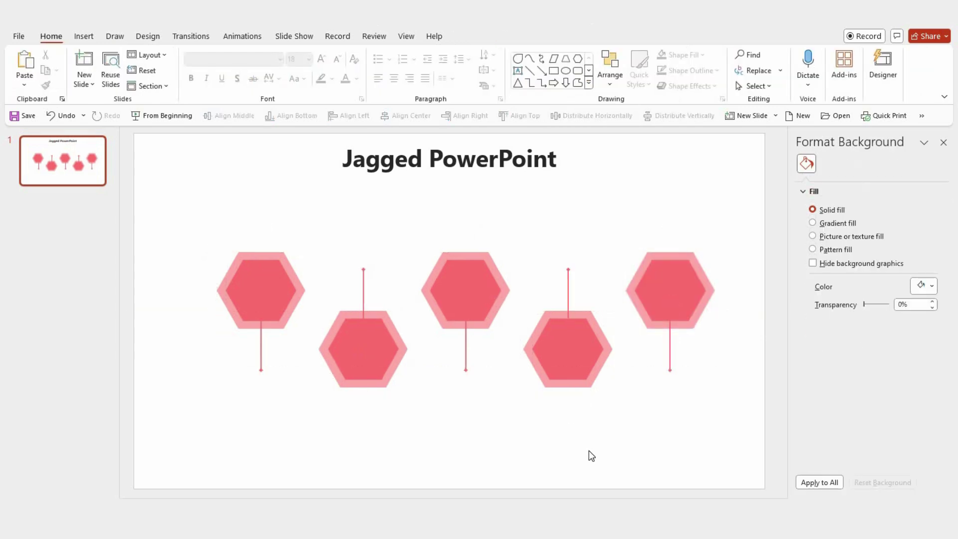
- Start a freeform zigzag line left of the first hexagon, weaving past the third hexagon
{"action": "left_click", "coordinate": [590, 85]}
{"action": "left_click", "coordinate": [632, 122]}
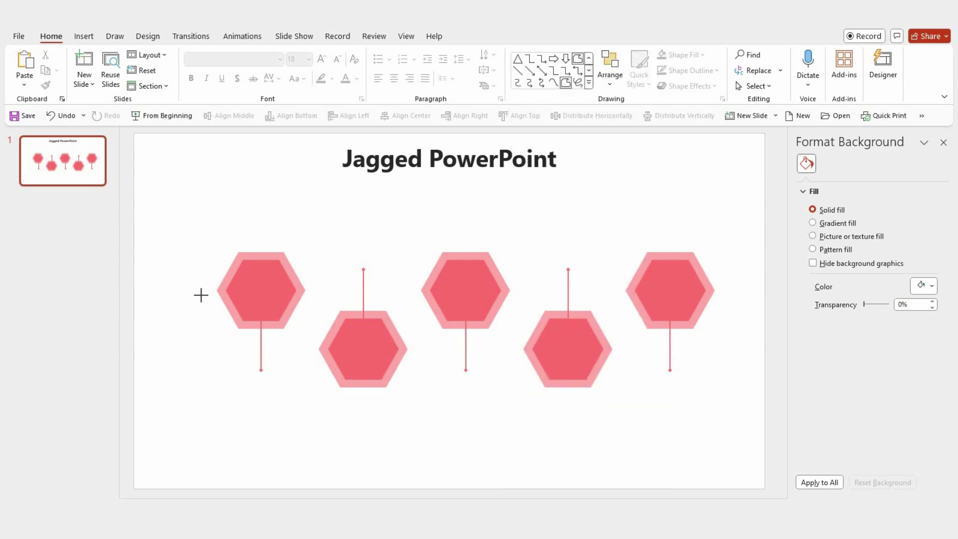
{"action": "left_click", "coordinate": [201, 295]}
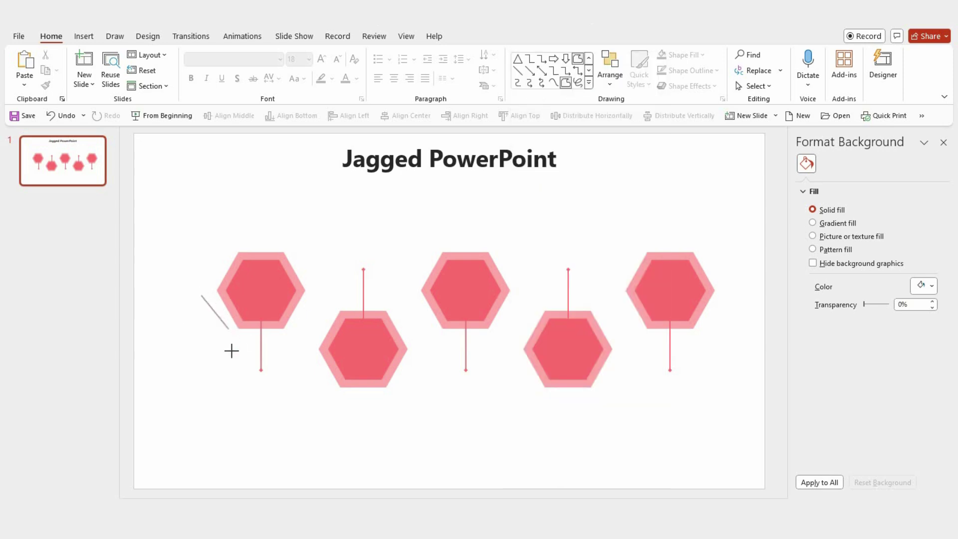
{"action": "left_click", "coordinate": [288, 351]}
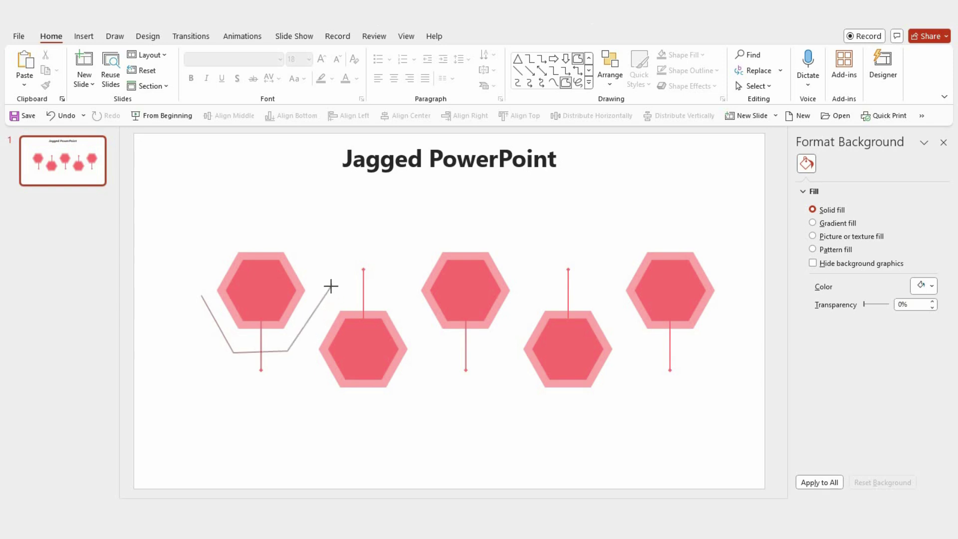
{"action": "left_click", "coordinate": [331, 287]}
{"action": "left_click", "coordinate": [396, 286]}
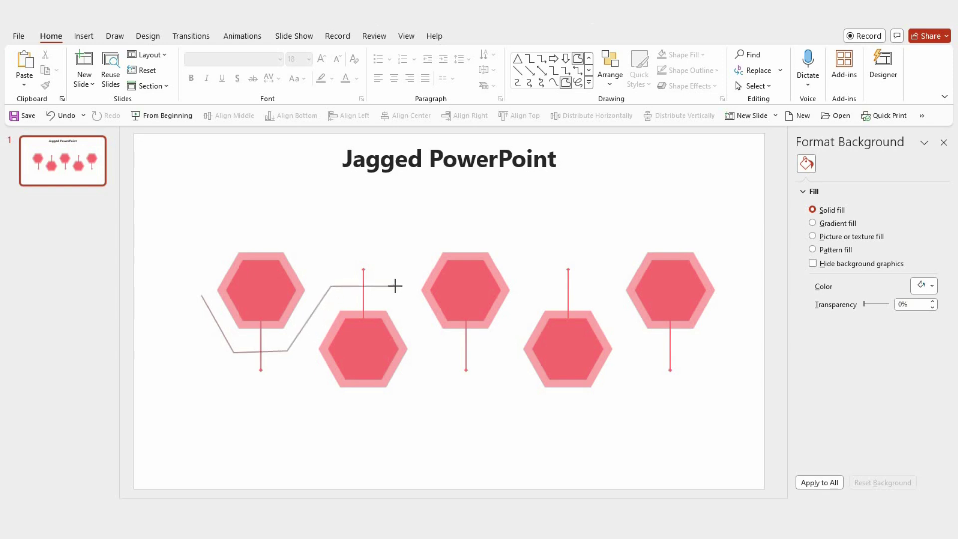
{"action": "left_click", "coordinate": [433, 352]}
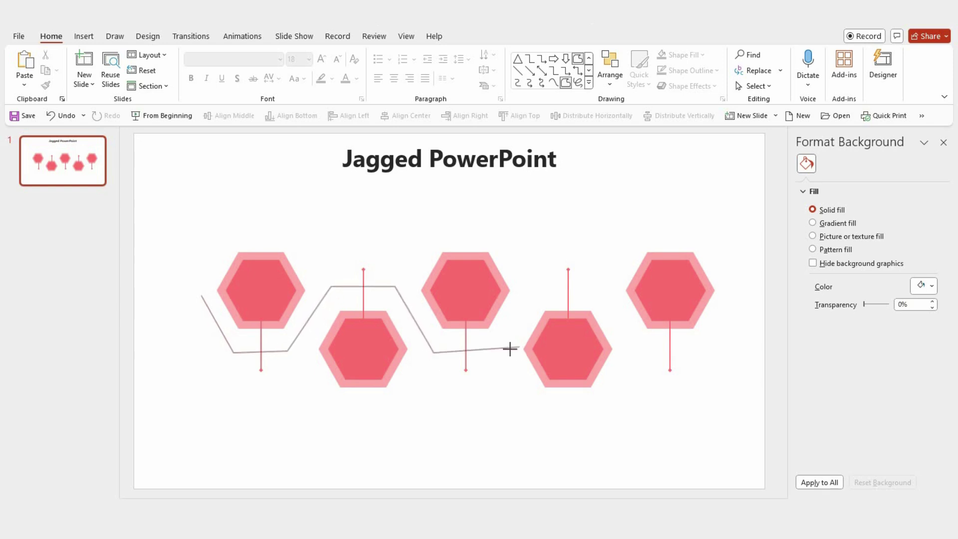
- Continue the zigzag past the fourth and fifth hexagons and finish it at the right end
{"action": "left_click", "coordinate": [498, 350]}
{"action": "left_click", "coordinate": [534, 287]}
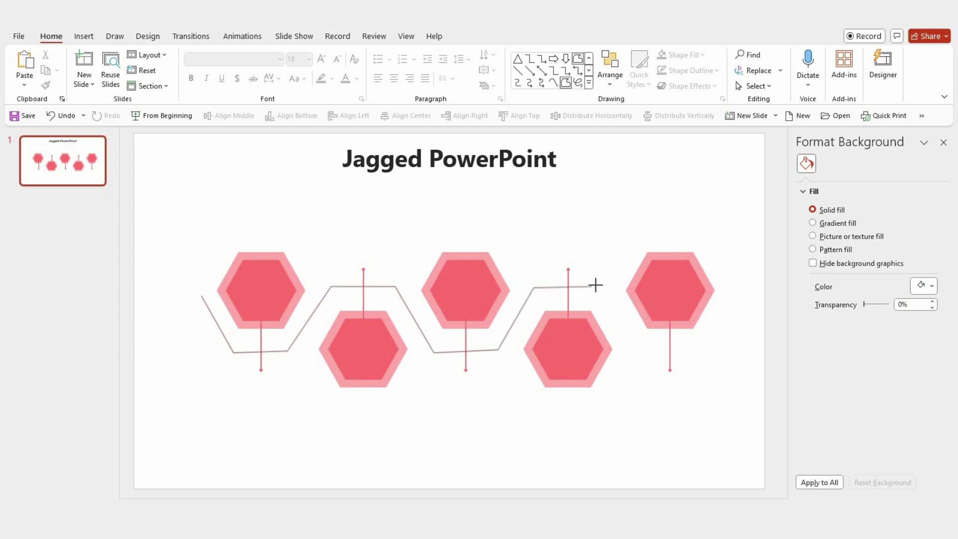
{"action": "left_click", "coordinate": [597, 288]}
{"action": "left_click", "coordinate": [640, 352]}
{"action": "left_click", "coordinate": [703, 350]}
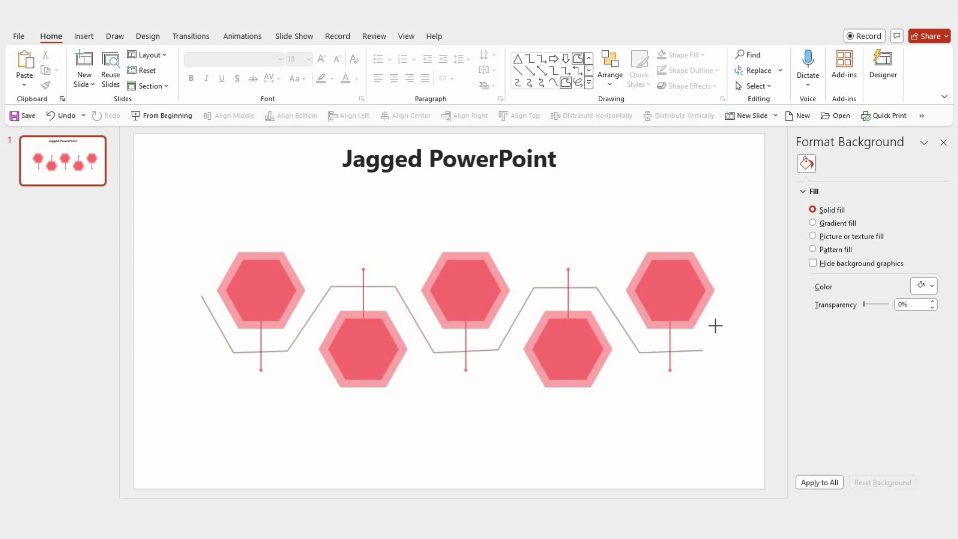
{"action": "double_click", "coordinate": [736, 295]}
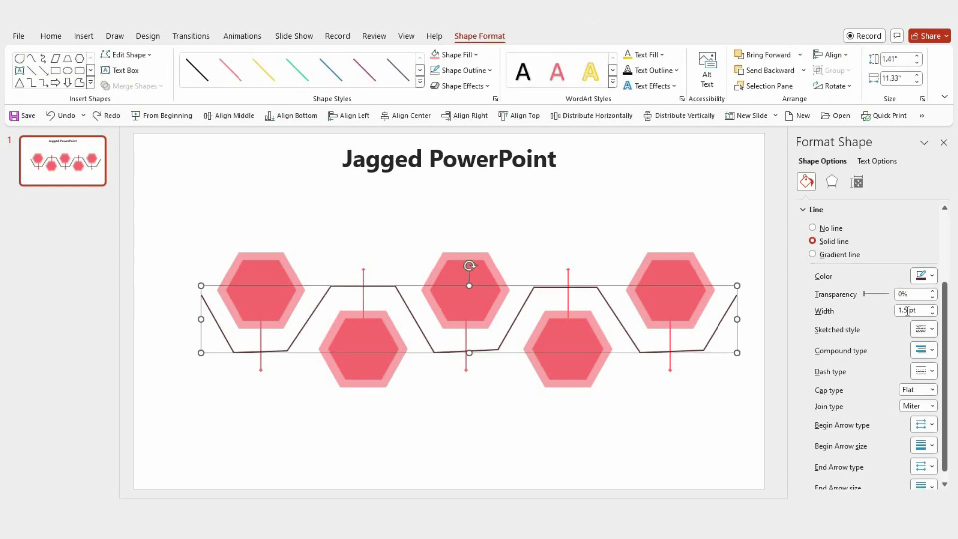
- Make the zigzag a 0.5 pt grey round-dot line
{"action": "left_click_drag", "start_coordinate": [903, 311], "coordinate": [886, 317]}
{"action": "type", "text": "0"}
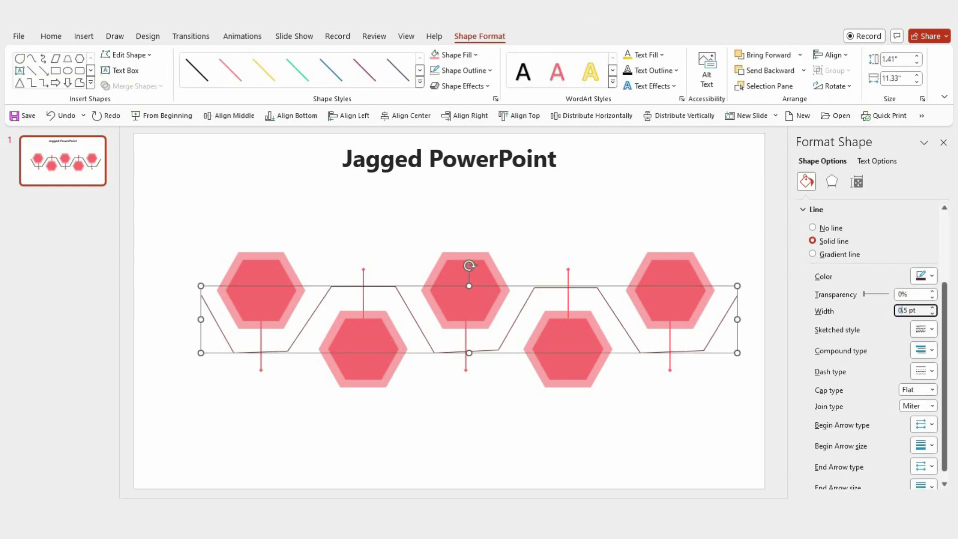
{"action": "left_click", "coordinate": [931, 371]}
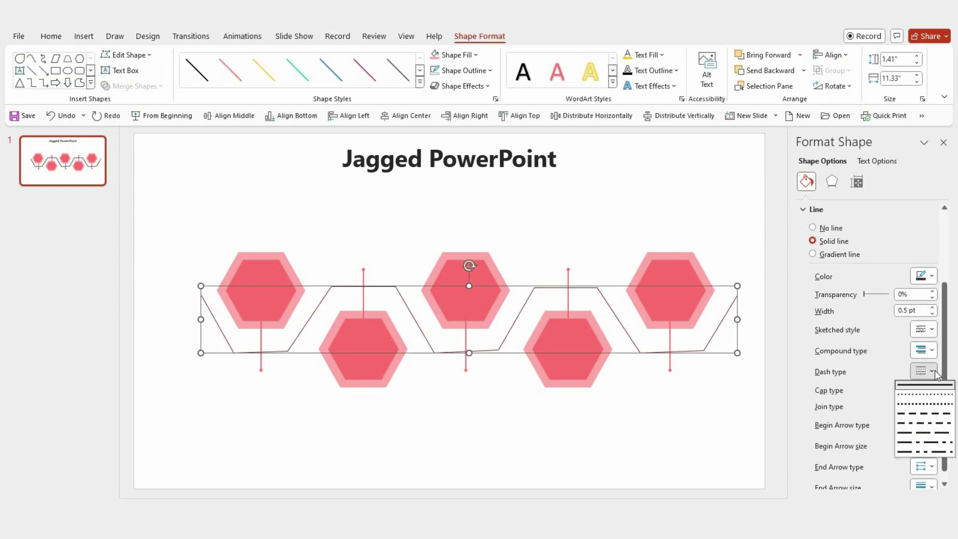
{"action": "left_click", "coordinate": [933, 413]}
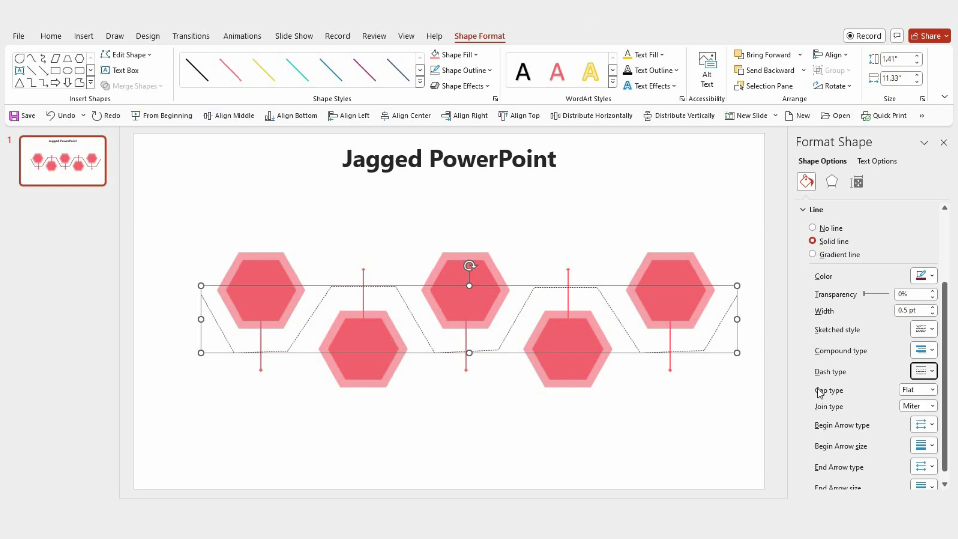
{"action": "left_click", "coordinate": [924, 276]}
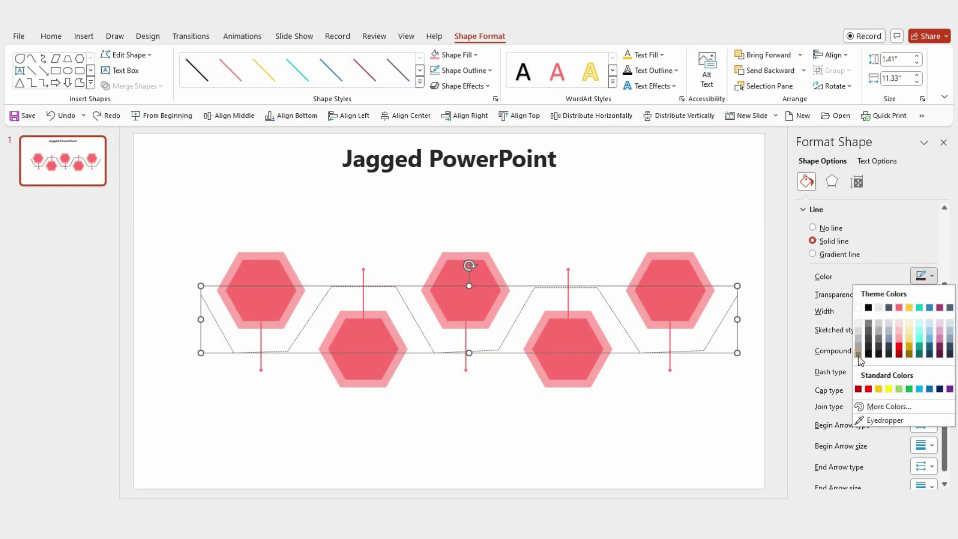
{"action": "left_click", "coordinate": [859, 354]}
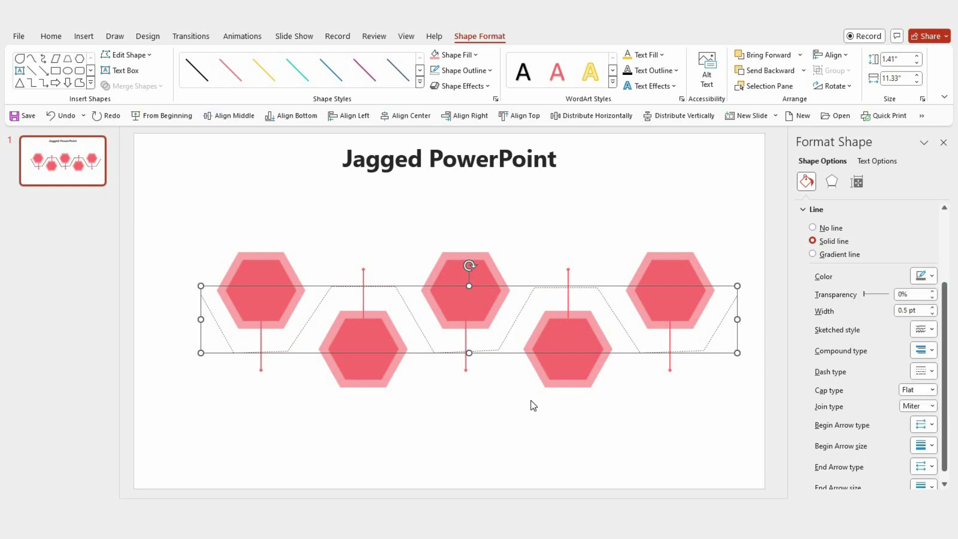
- Paste the five icons onto the slide above the hexagons
{"action": "left_click", "coordinate": [454, 439]}
{"action": "key", "text": "ctrl+v"}
{"action": "key", "text": "Escape"}
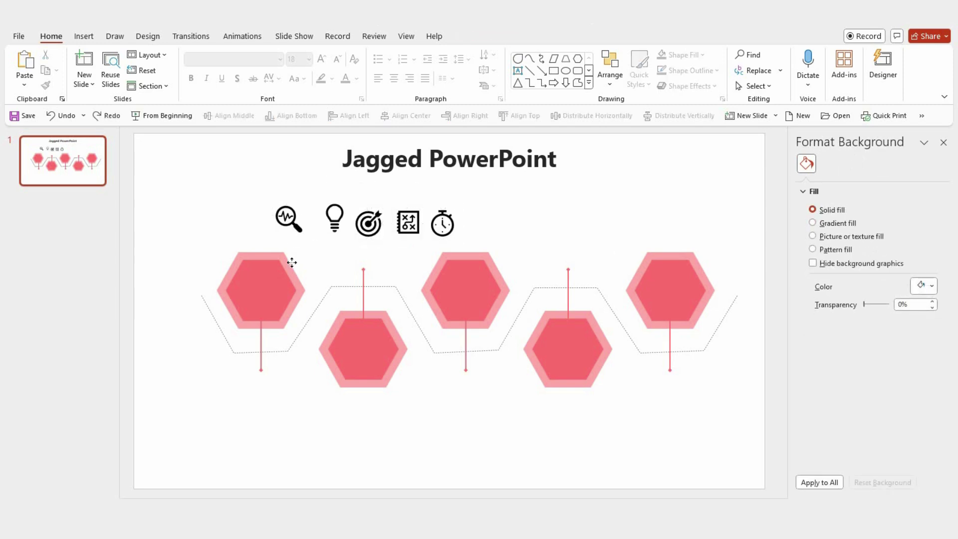
- Move the magnifier, lightbulb, target, map and stopwatch icons into the five hexagons
{"action": "left_click_drag", "start_coordinate": [300, 222], "coordinate": [274, 293]}
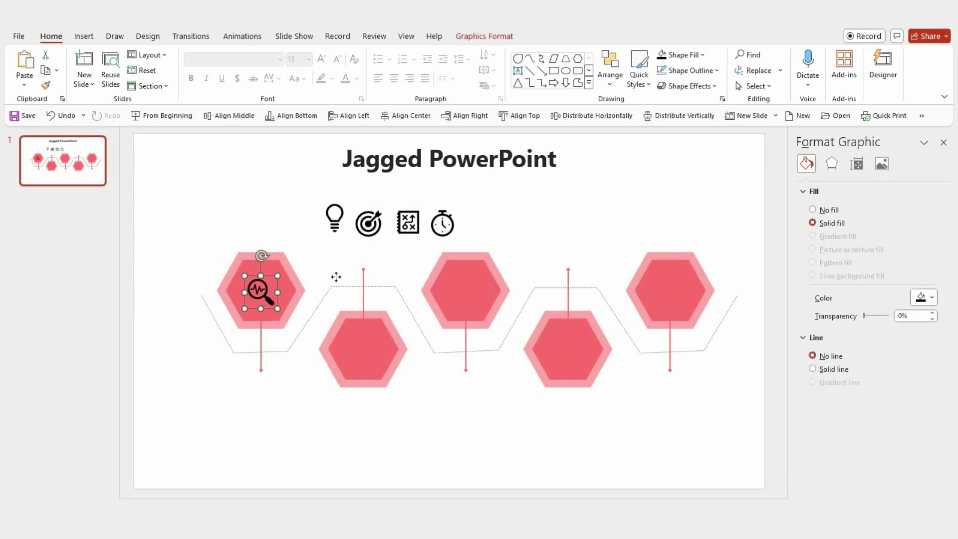
{"action": "left_click_drag", "start_coordinate": [334, 222], "coordinate": [363, 349]}
{"action": "left_click_drag", "start_coordinate": [368, 223], "coordinate": [465, 296]}
{"action": "left_click_drag", "start_coordinate": [408, 222], "coordinate": [572, 355]}
{"action": "left_click_drag", "start_coordinate": [554, 255], "coordinate": [670, 292]}
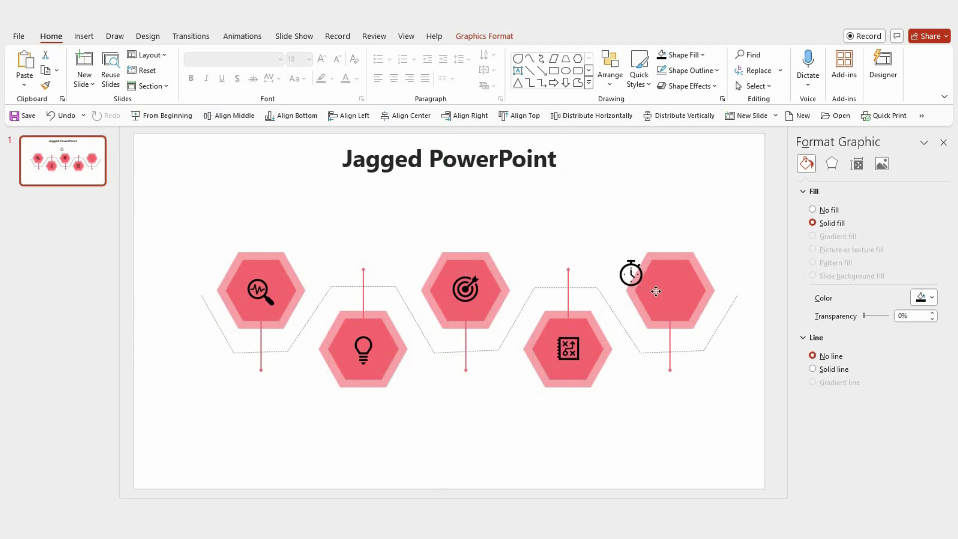
- Select all five icons and give them a white Graphics Fill
{"action": "left_click", "coordinate": [577, 340], "text": "shift"}
{"action": "left_click", "coordinate": [471, 285], "text": "shift"}
{"action": "left_click", "coordinate": [371, 341], "text": "shift"}
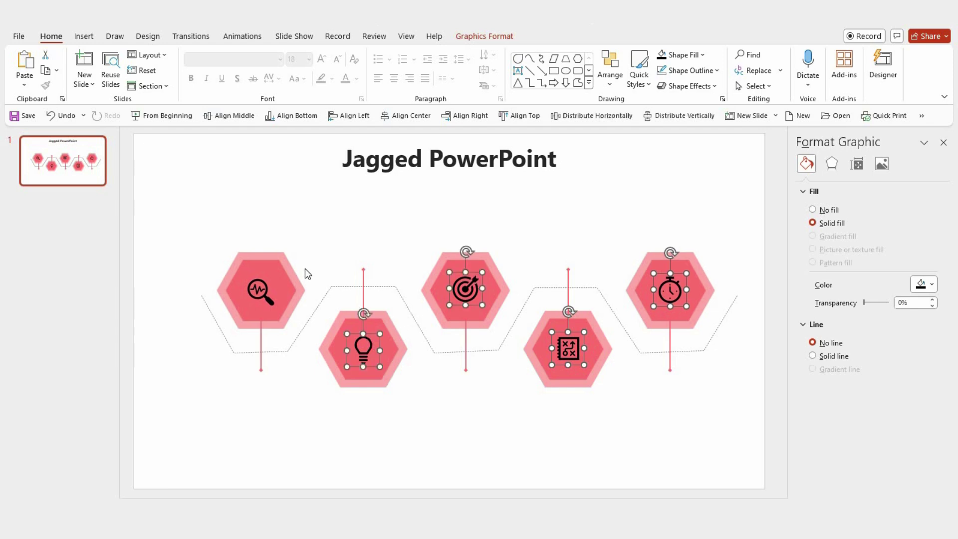
{"action": "left_click", "coordinate": [270, 302], "text": "shift"}
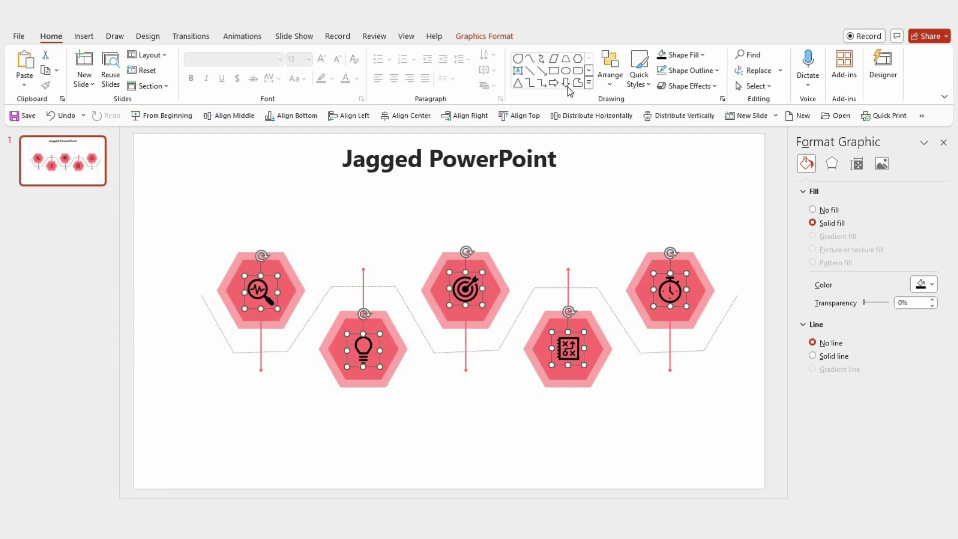
{"action": "left_click", "coordinate": [483, 36]}
{"action": "left_click", "coordinate": [368, 55]}
{"action": "left_click", "coordinate": [353, 86]}
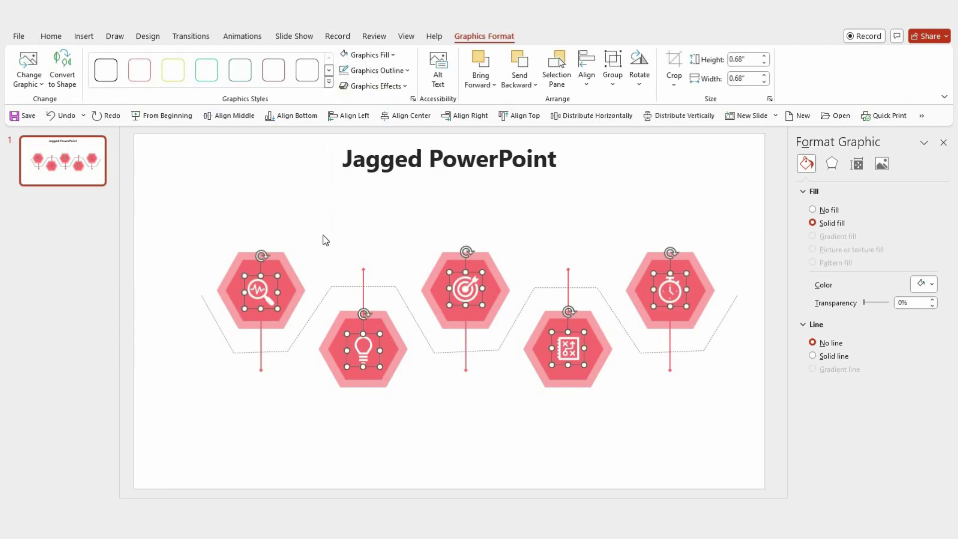
- Select the lightbulb, target and map hexagon groups together
{"action": "left_click", "coordinate": [379, 324]}
{"action": "left_click", "coordinate": [478, 310], "text": "shift"}
{"action": "left_click", "coordinate": [534, 372], "text": "shift"}
- Fill the lightbulb hexagon yellow, its outer ring light yellow, and its stem gold
{"action": "left_click", "coordinate": [659, 324], "text": "shift"}
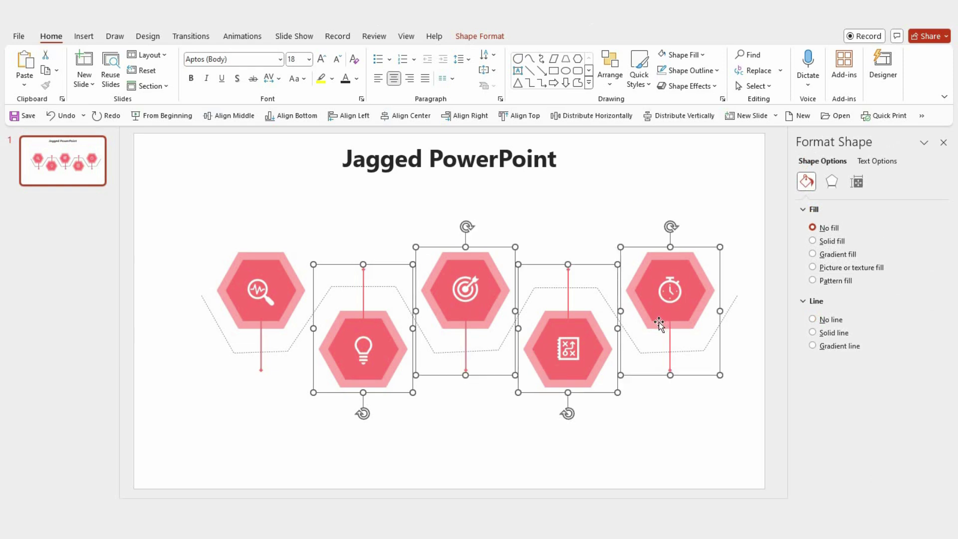
{"action": "left_click", "coordinate": [660, 326]}
{"action": "left_click", "coordinate": [419, 344]}
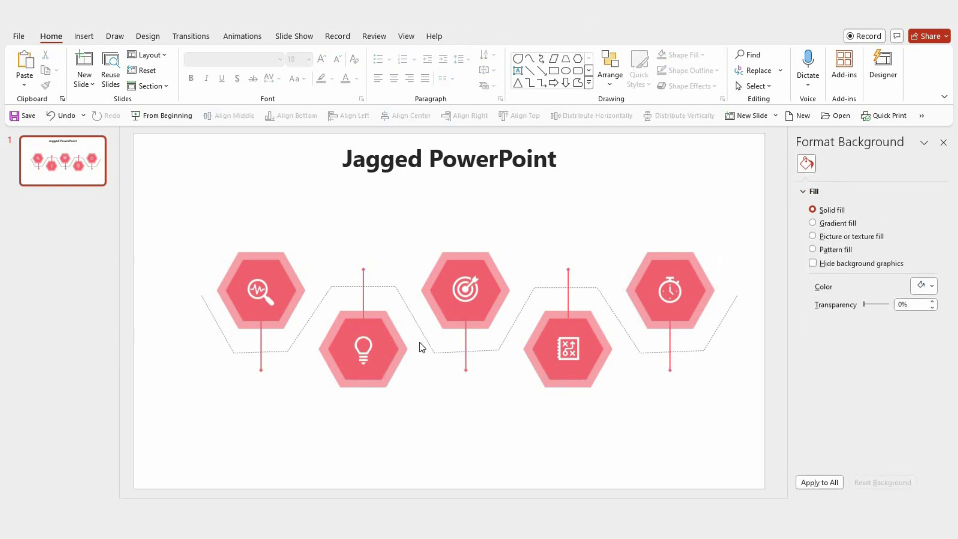
{"action": "left_click", "coordinate": [377, 327]}
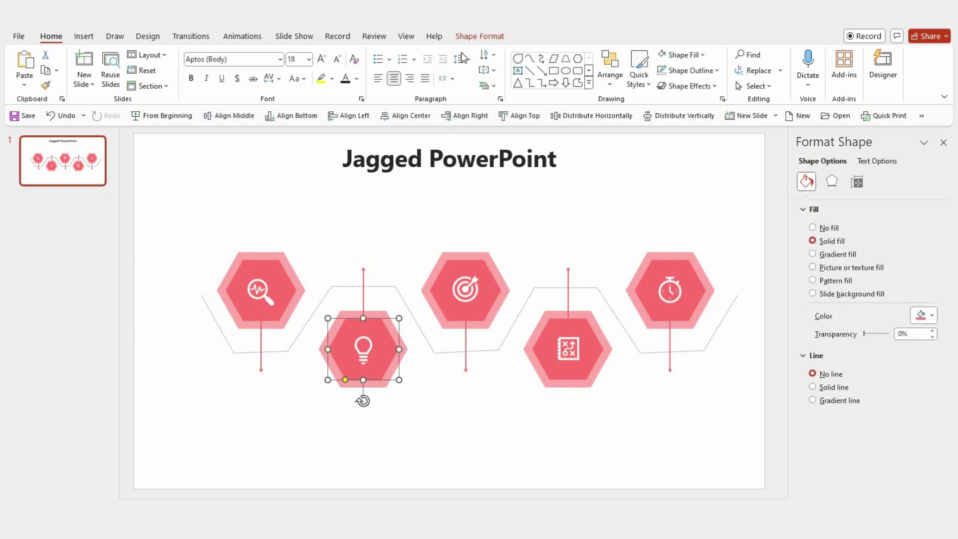
{"action": "left_click", "coordinate": [480, 36]}
{"action": "left_click", "coordinate": [457, 55]}
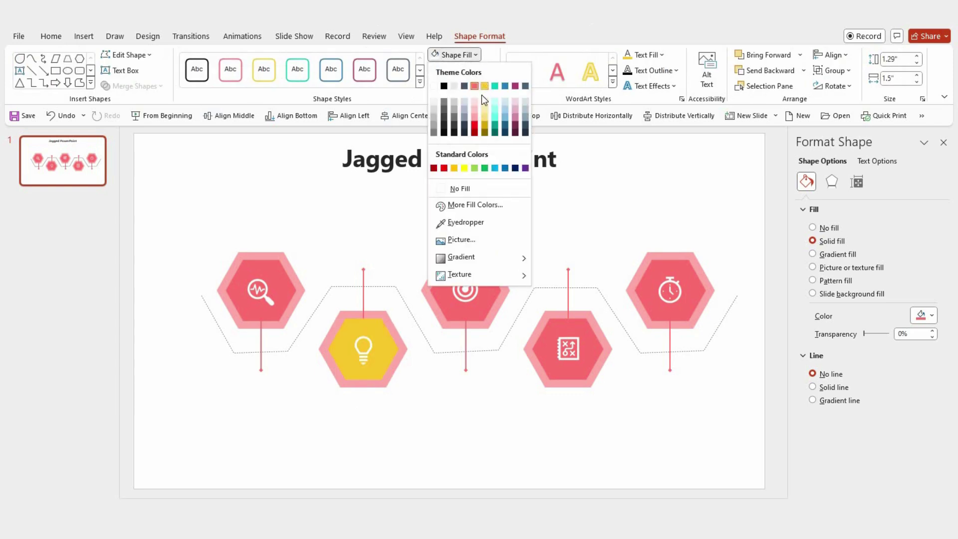
{"action": "left_click", "coordinate": [481, 94]}
{"action": "left_click", "coordinate": [378, 313]}
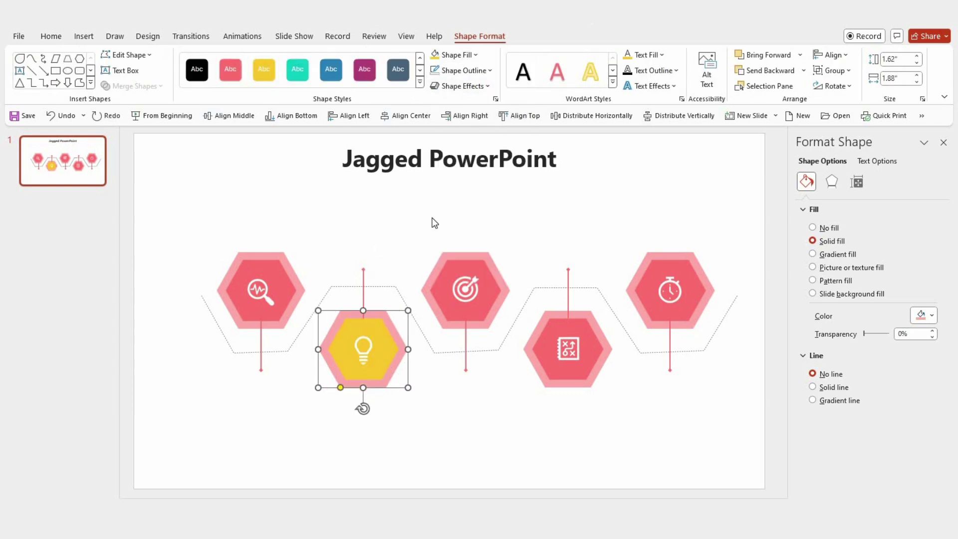
{"action": "left_click", "coordinate": [476, 55]}
{"action": "left_click", "coordinate": [487, 118]}
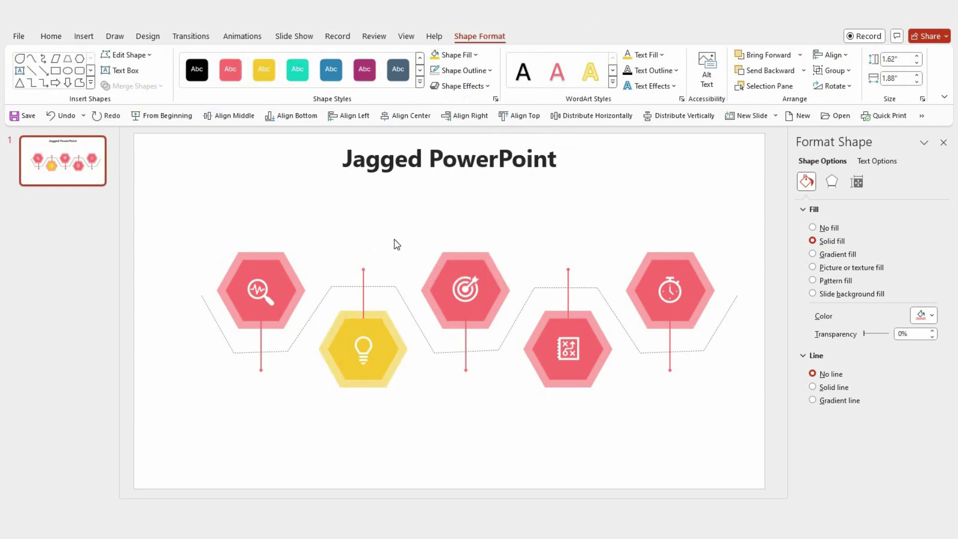
{"action": "left_click", "coordinate": [363, 274]}
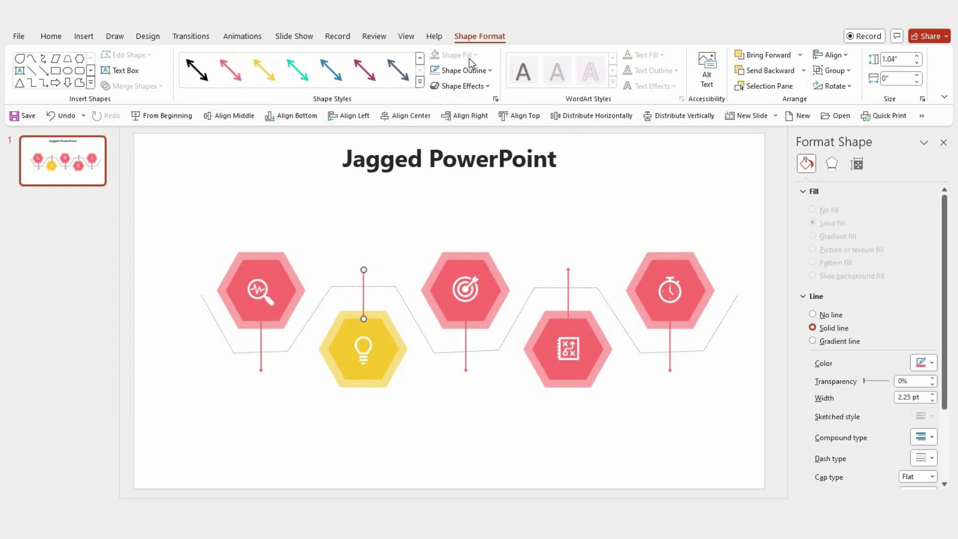
{"action": "left_click", "coordinate": [468, 70]}
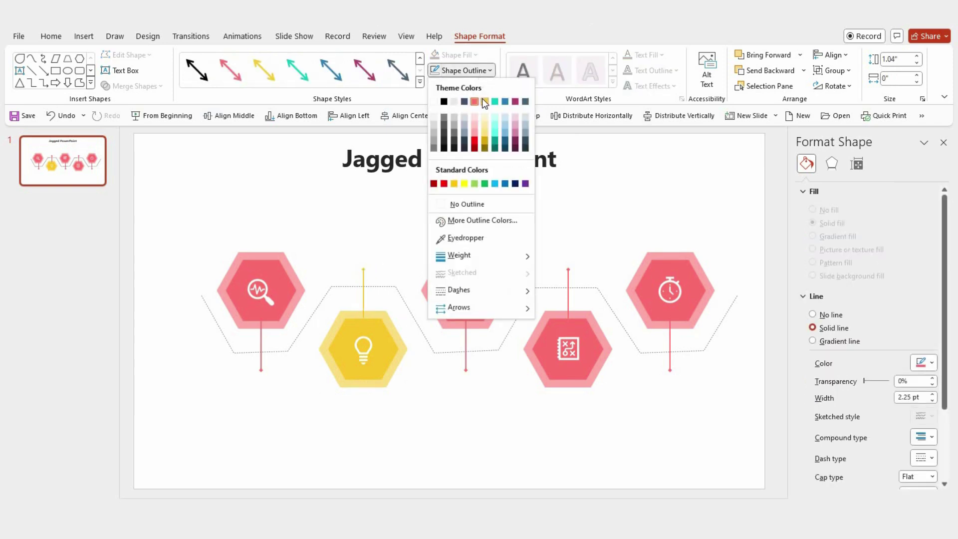
{"action": "left_click", "coordinate": [483, 101]}
- Colour the target hexagon teal with a light teal outer ring and teal stem
{"action": "left_click", "coordinate": [473, 269]}
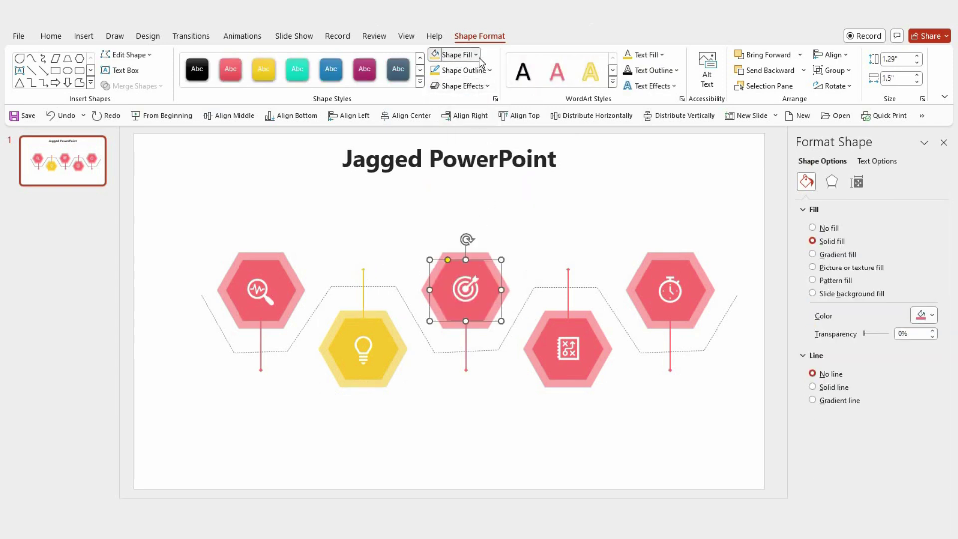
{"action": "left_click", "coordinate": [478, 56]}
{"action": "left_click", "coordinate": [495, 87]}
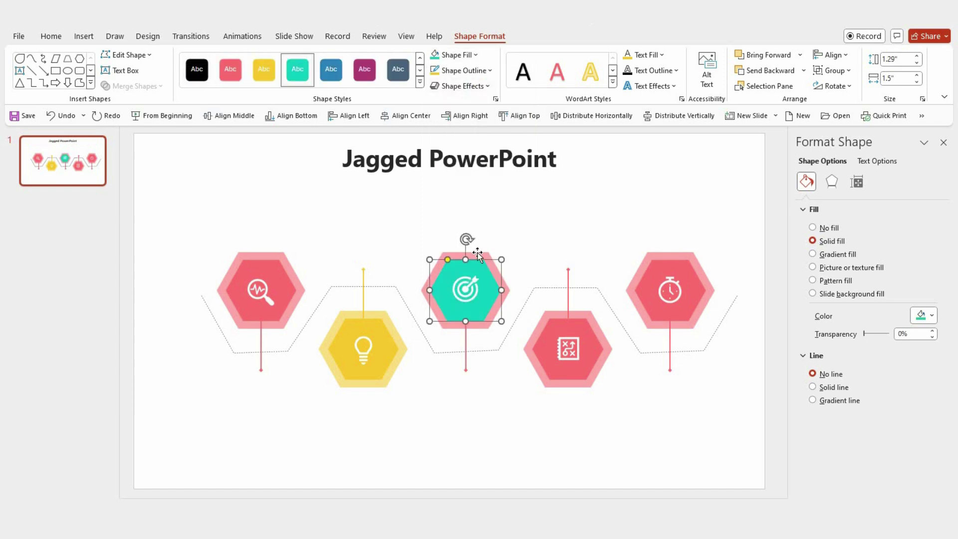
{"action": "left_click", "coordinate": [478, 255]}
{"action": "left_click", "coordinate": [457, 55]}
{"action": "left_click", "coordinate": [494, 107]}
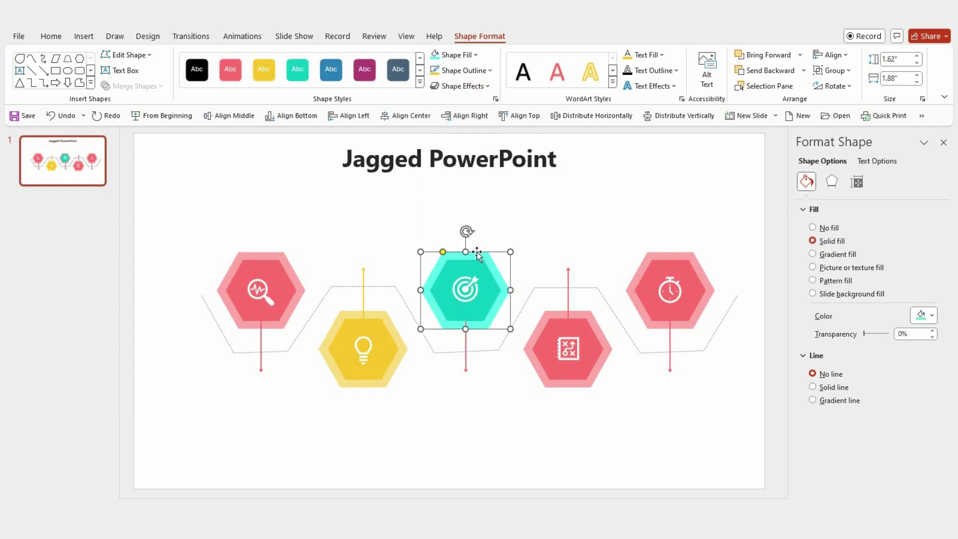
{"action": "left_click", "coordinate": [466, 347]}
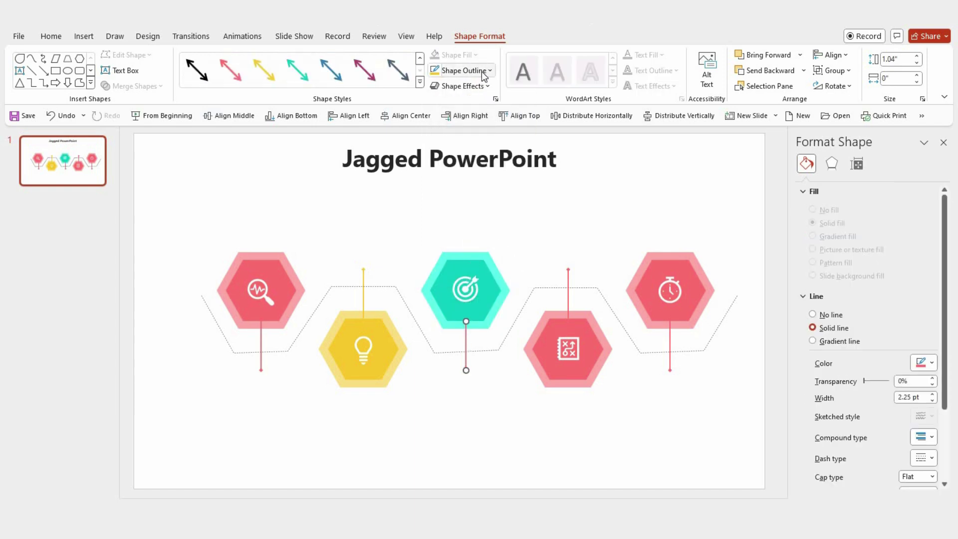
{"action": "left_click", "coordinate": [483, 76]}
{"action": "left_click", "coordinate": [495, 103]}
{"action": "key", "text": "Tab"}
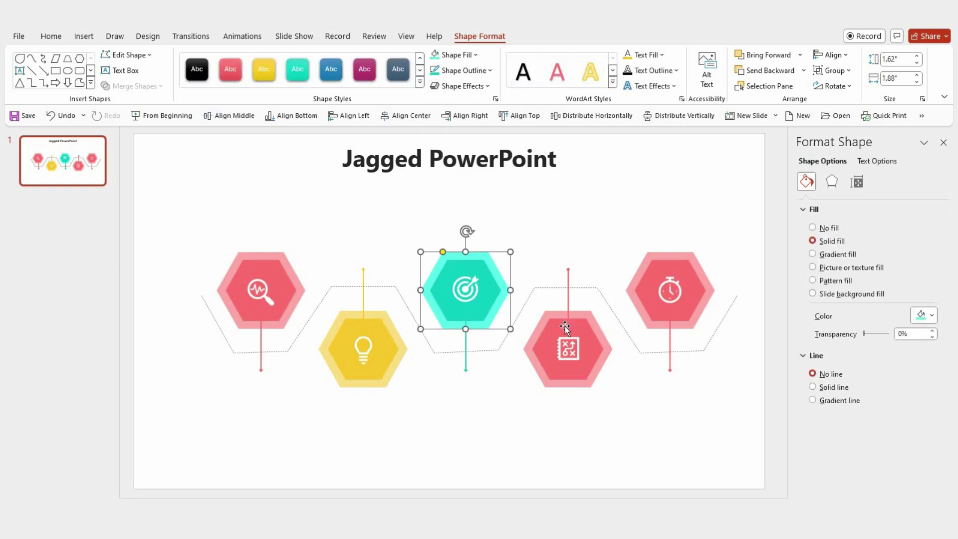
- Colour the map hexagon blue with a light blue outer ring and blue stem
{"action": "left_click", "coordinate": [566, 327]}
{"action": "left_click", "coordinate": [469, 55]}
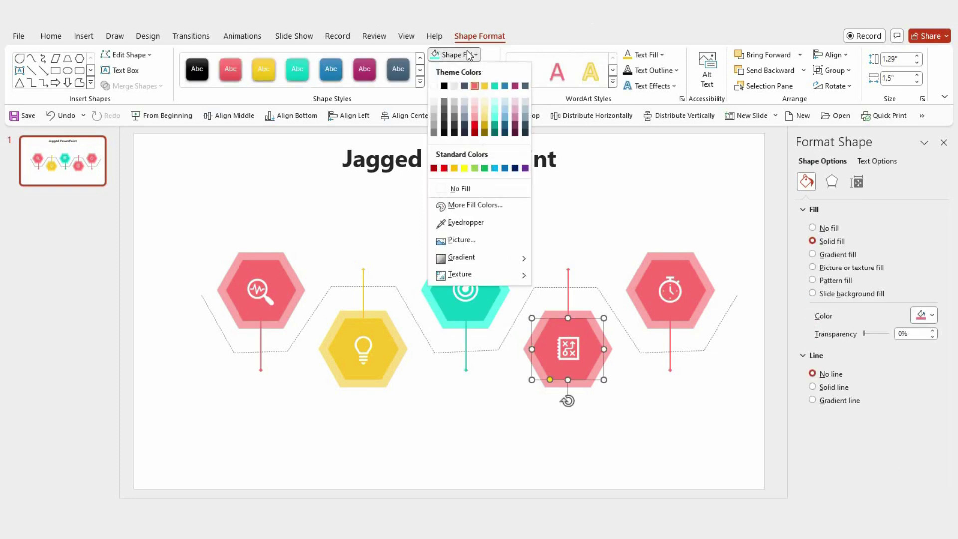
{"action": "left_click", "coordinate": [505, 86]}
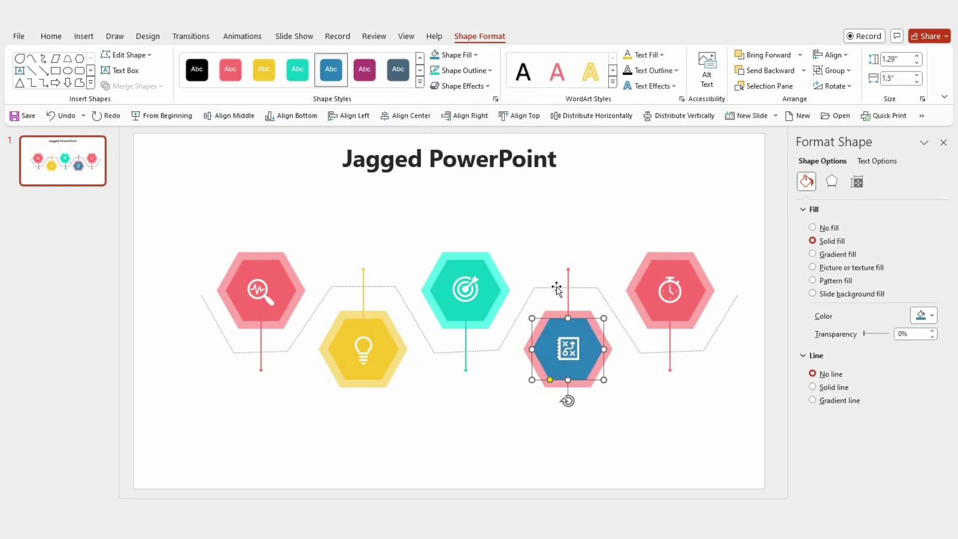
{"action": "left_click", "coordinate": [584, 313]}
{"action": "left_click", "coordinate": [471, 55]}
{"action": "left_click", "coordinate": [505, 119]}
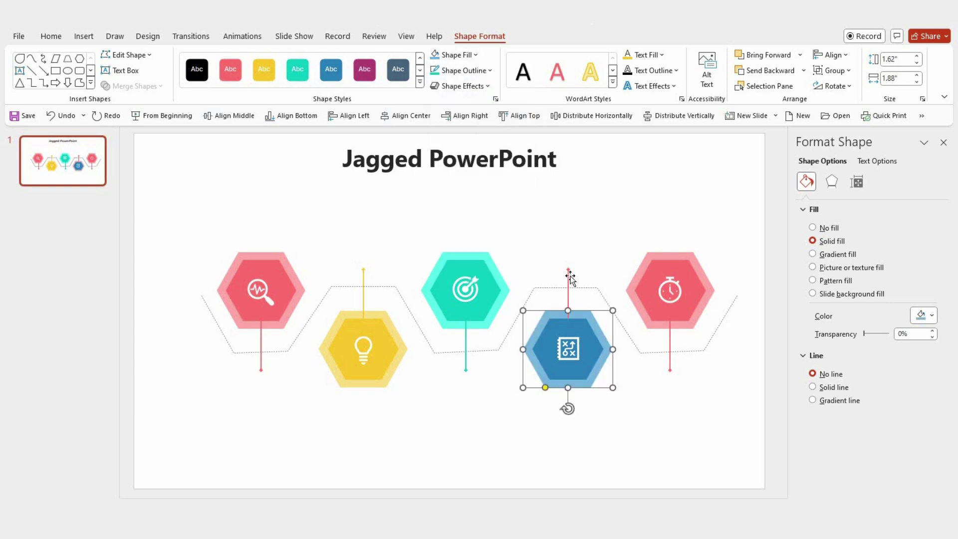
{"action": "left_click", "coordinate": [569, 277]}
{"action": "left_click", "coordinate": [483, 75]}
{"action": "left_click", "coordinate": [505, 101]}
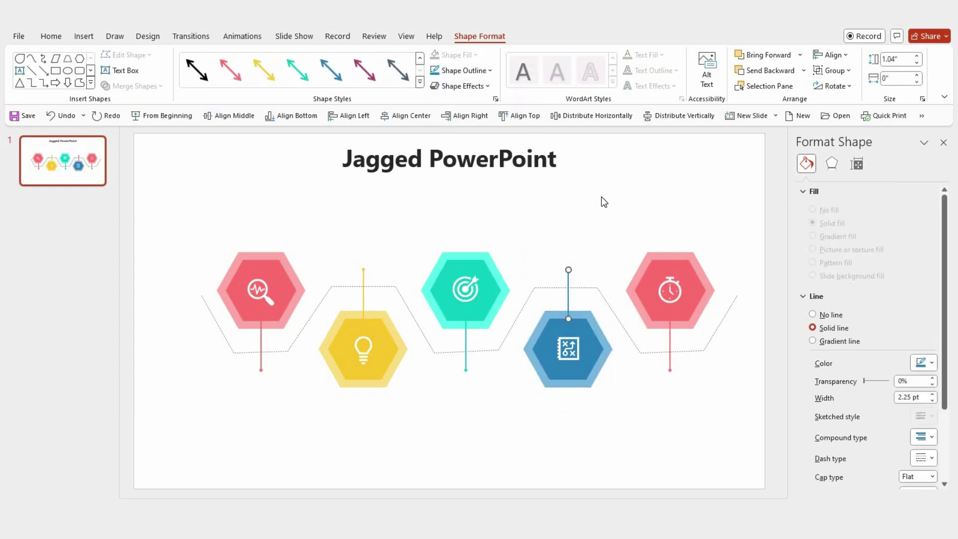
- Colour the stopwatch hexagon magenta with a light magenta outer ring and magenta stem
{"action": "left_click", "coordinate": [654, 260]}
{"action": "left_click", "coordinate": [472, 55]}
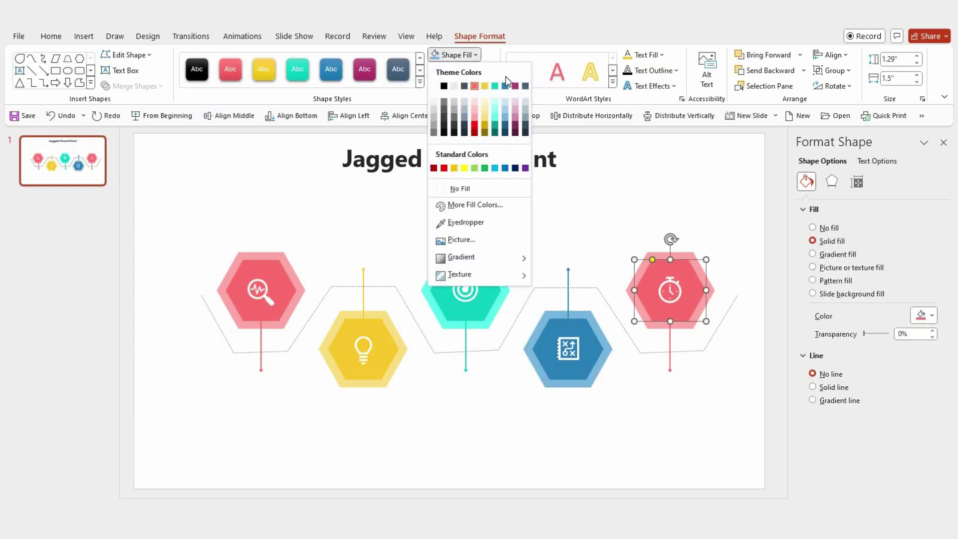
{"action": "left_click", "coordinate": [509, 81]}
{"action": "left_click", "coordinate": [669, 249]}
{"action": "left_click", "coordinate": [473, 55]}
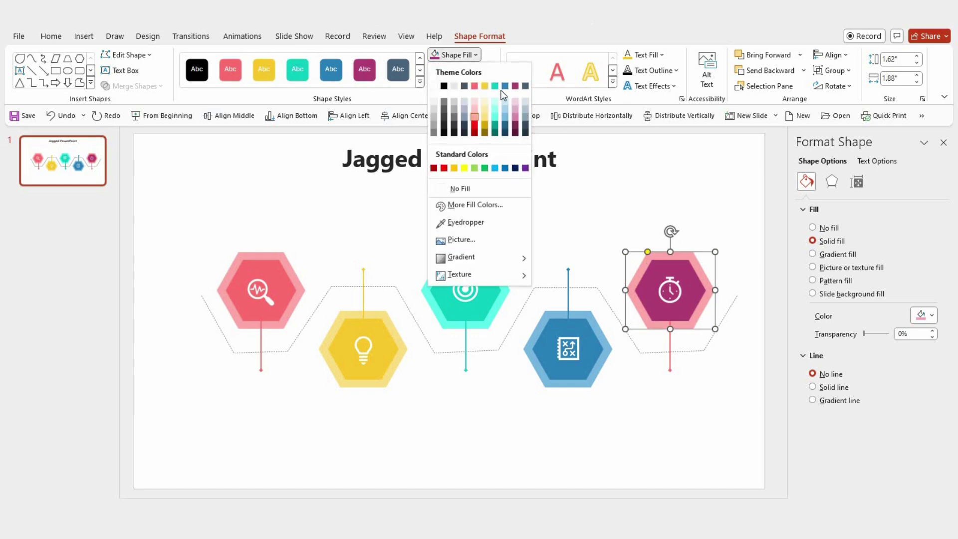
{"action": "left_click", "coordinate": [513, 116]}
{"action": "left_click", "coordinate": [670, 355]}
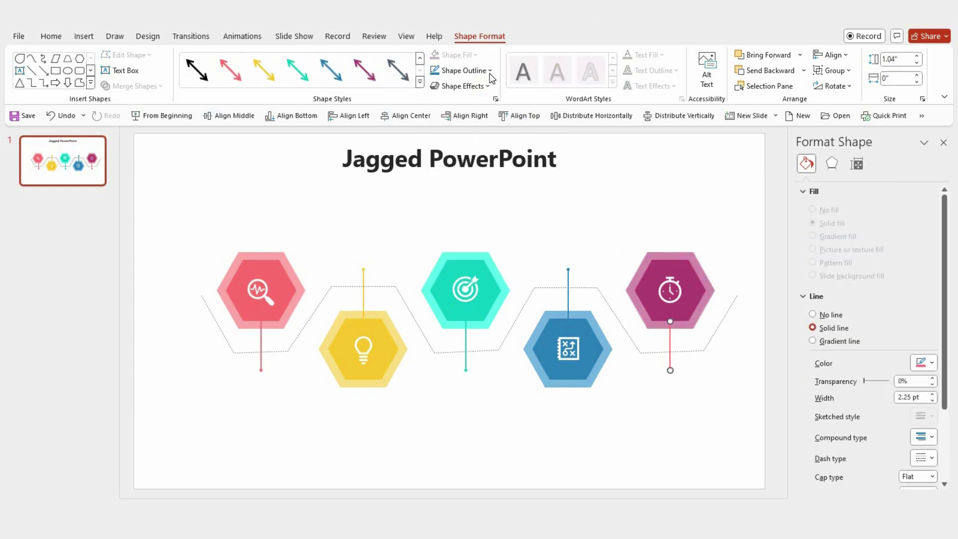
{"action": "left_click", "coordinate": [490, 70]}
{"action": "left_click", "coordinate": [565, 172]}
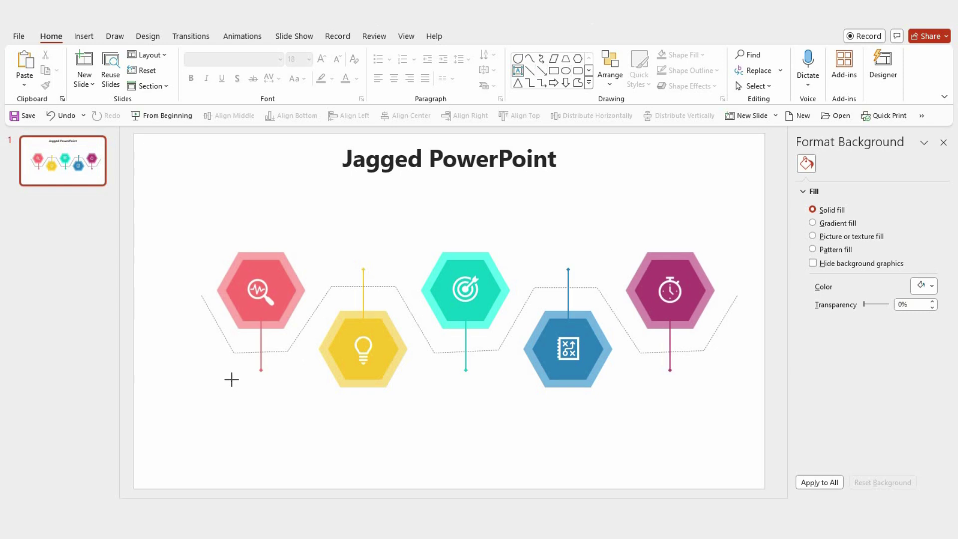
- Draw a text box under the red hexagon's stem
{"action": "left_click_drag", "start_coordinate": [231, 380], "coordinate": [301, 399]}
{"action": "left_click_drag", "start_coordinate": [224, 389], "coordinate": [196, 389]}
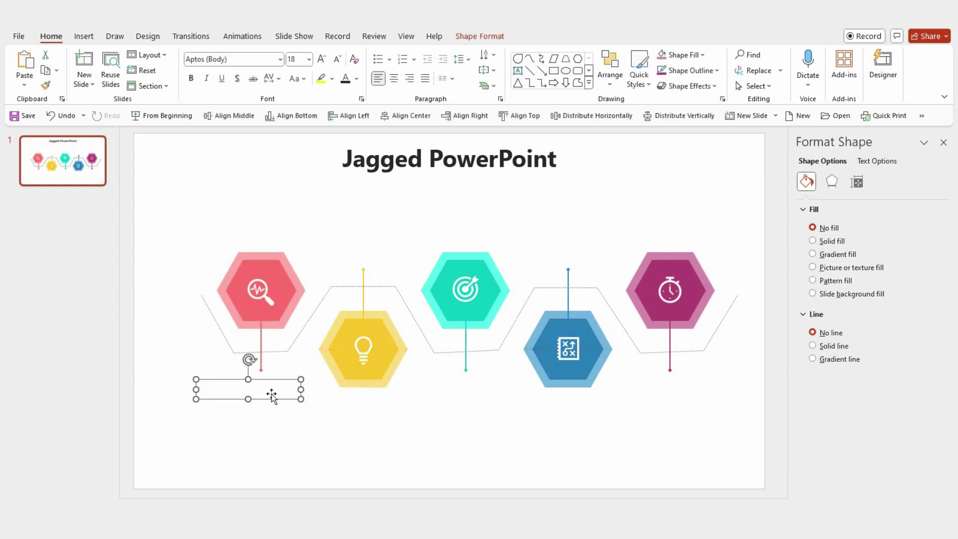
{"action": "left_click_drag", "start_coordinate": [275, 401], "coordinate": [288, 399]}
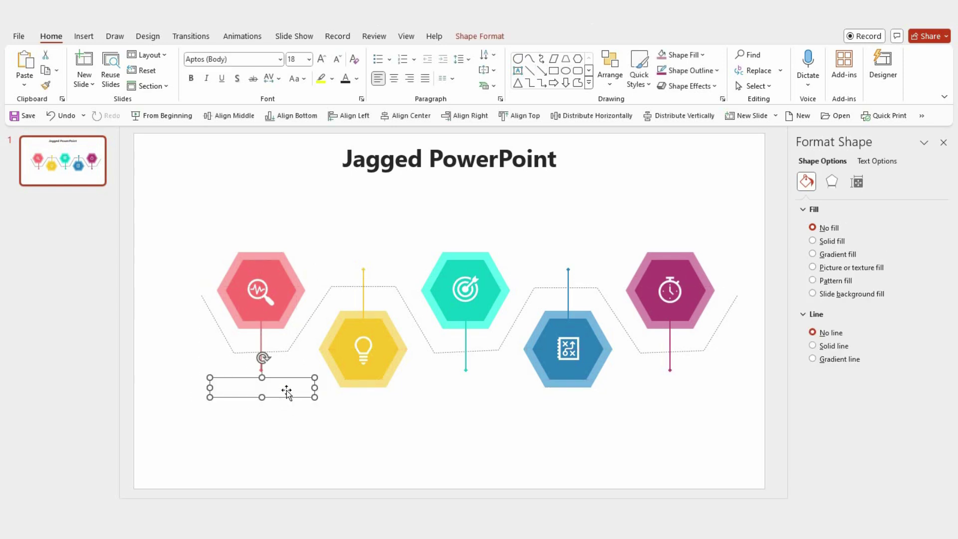
- Format the caption bold, Roboto 16 pt, pink-red and centred, and type 'Your text here'
{"action": "left_click", "coordinate": [191, 78]}
{"action": "left_click", "coordinate": [213, 60]}
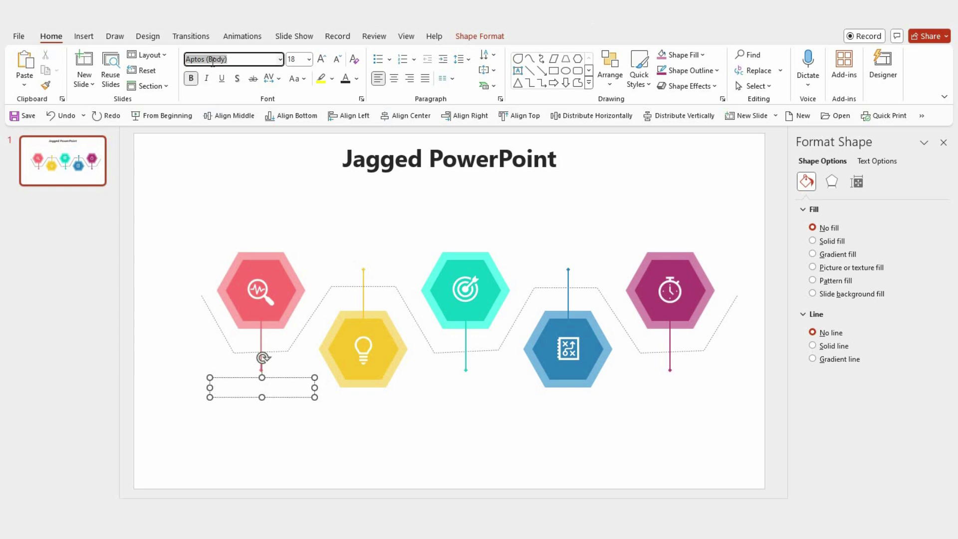
{"action": "type", "text": "Roboto"}
{"action": "key", "text": "Return"}
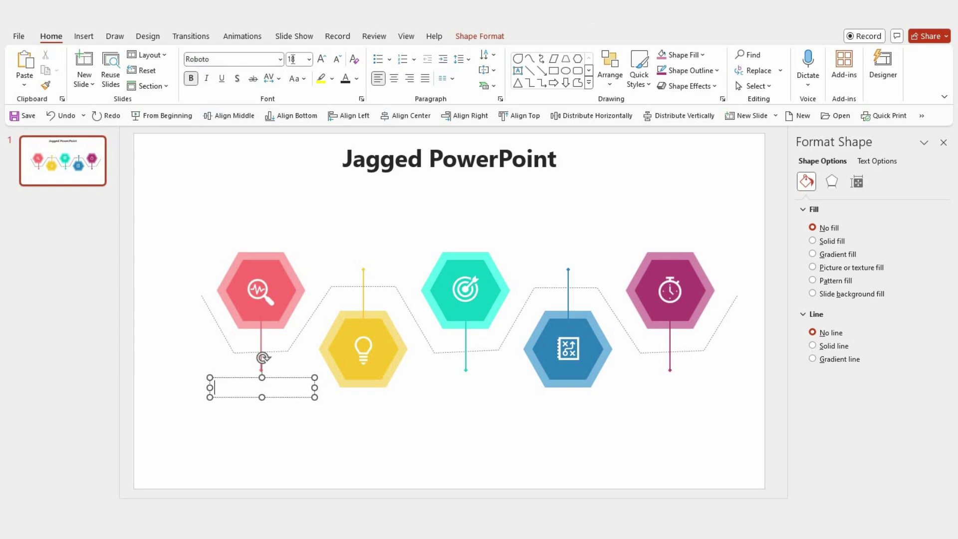
{"action": "left_click", "coordinate": [292, 59]}
{"action": "type", "text": "16"}
{"action": "key", "text": "Return"}
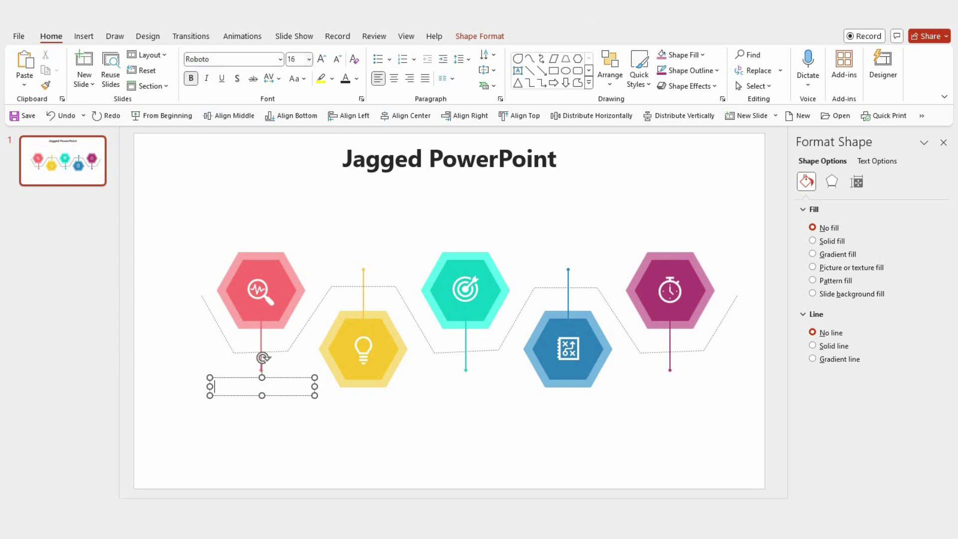
{"action": "left_click", "coordinate": [357, 79]}
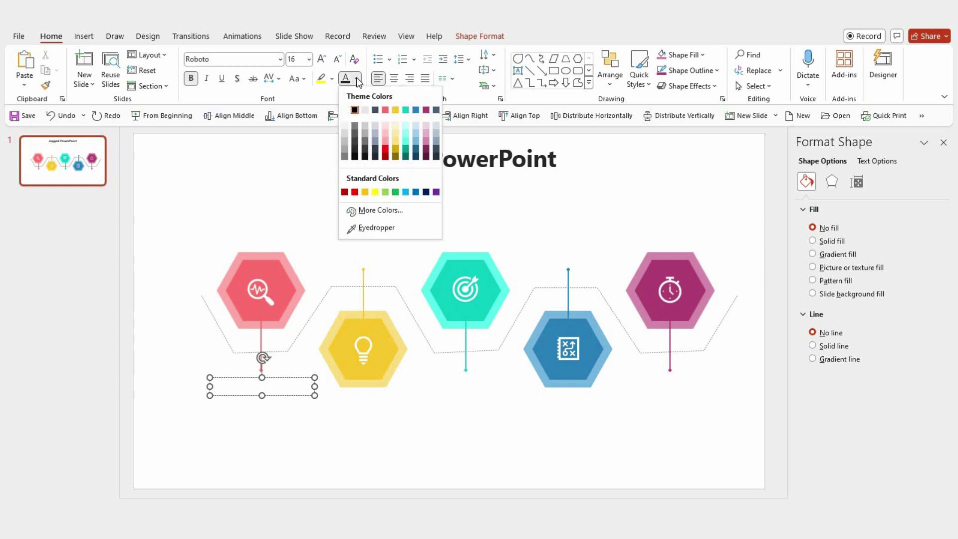
{"action": "left_click", "coordinate": [386, 109]}
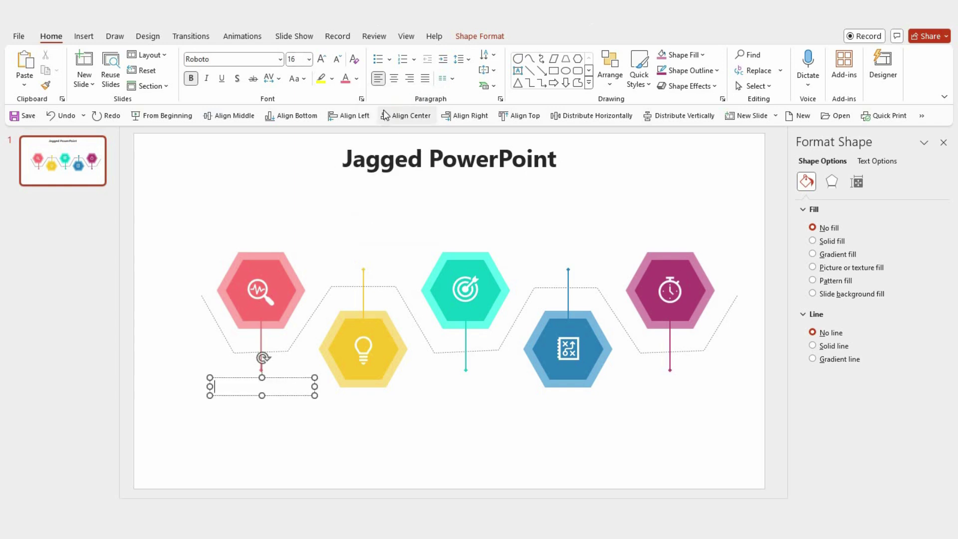
{"action": "left_click", "coordinate": [385, 115]}
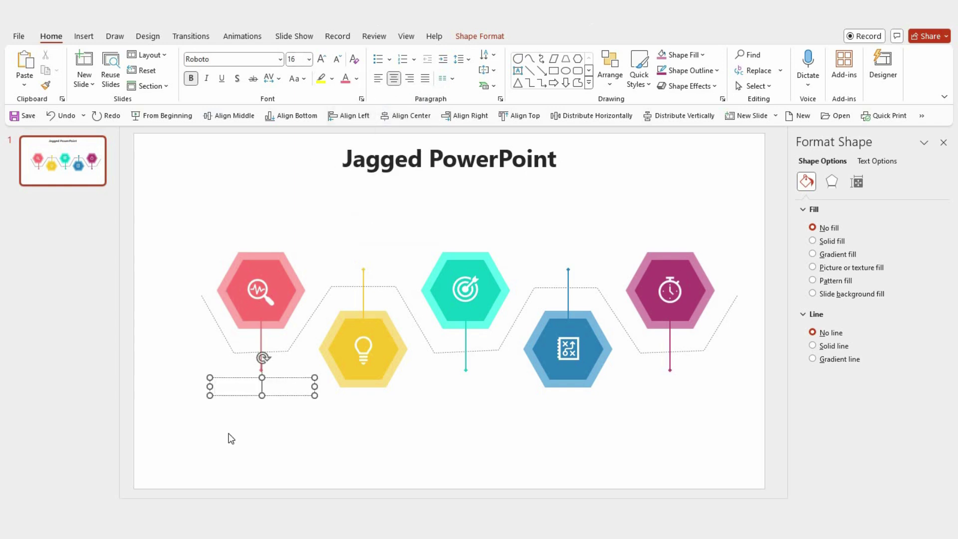
{"action": "type", "text": "Yourtext "}
{"action": "type", "text": "here"}
- Duplicate the heading box just below it, clearing its text and switching it to non-bold 14 pt
{"action": "left_click_drag", "start_coordinate": [276, 396], "coordinate": [276, 421], "text": "ctrl"}
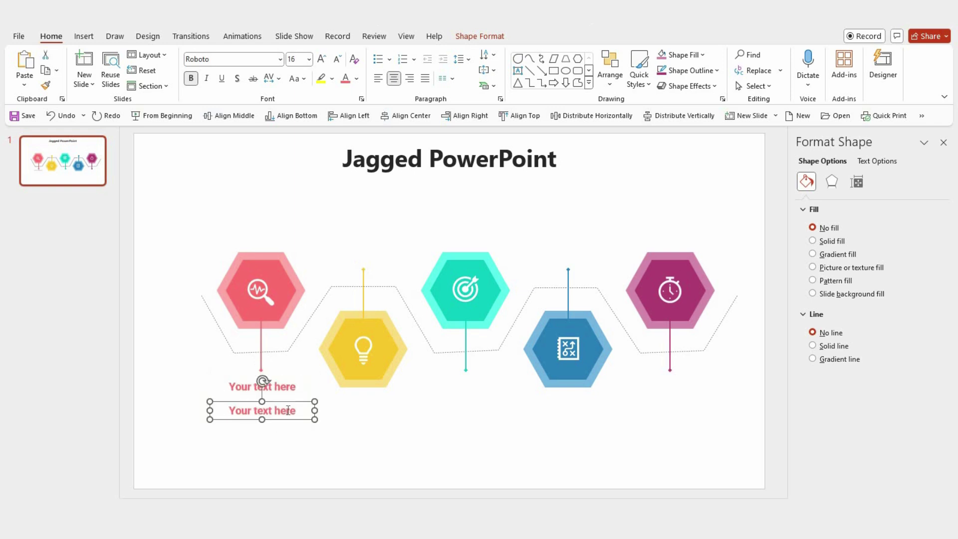
{"action": "triple_click", "coordinate": [294, 411]}
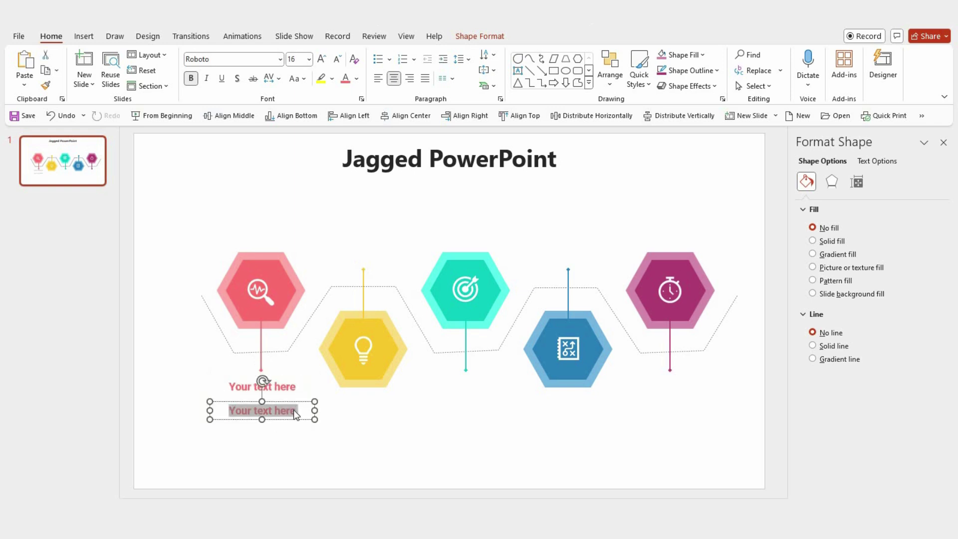
{"action": "key", "text": "BackSpace"}
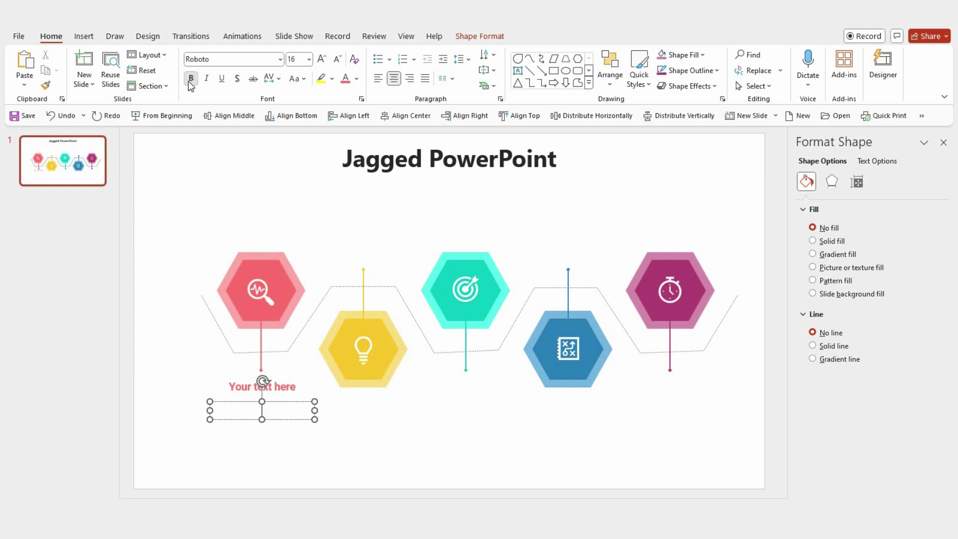
{"action": "left_click", "coordinate": [191, 78]}
{"action": "type", "text": "14"}
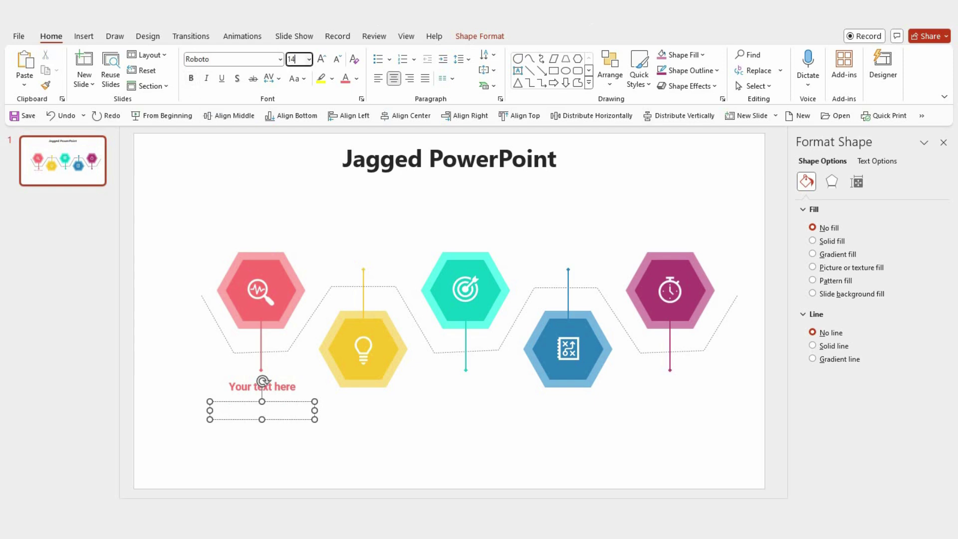
{"action": "key", "text": "Return"}
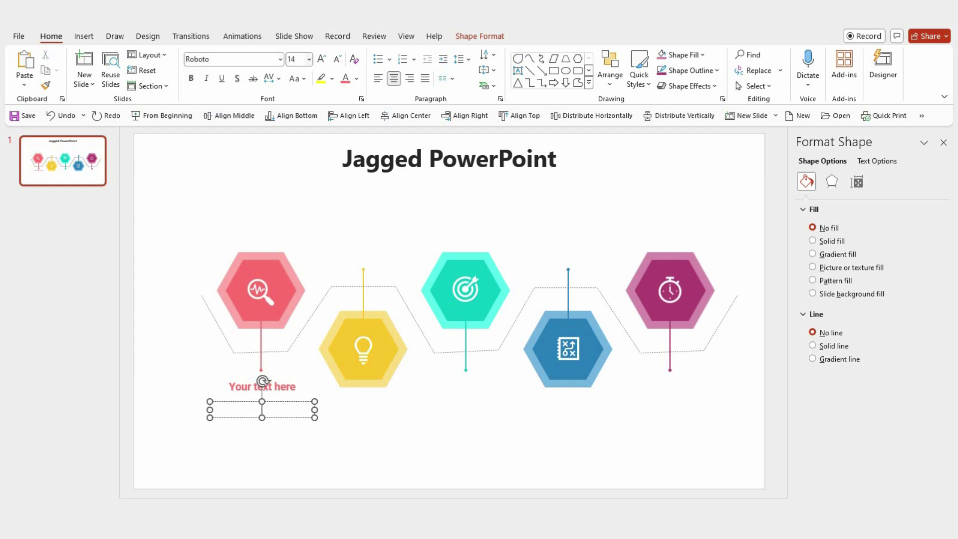
- Type "This slide is an editable Slide with all your needs." and select it with the heading
{"action": "left_click", "coordinate": [356, 78]}
{"action": "key", "text": "Escape"}
{"action": "type", "text": "This slide"}
{"action": "type", "text": " is an editable"}
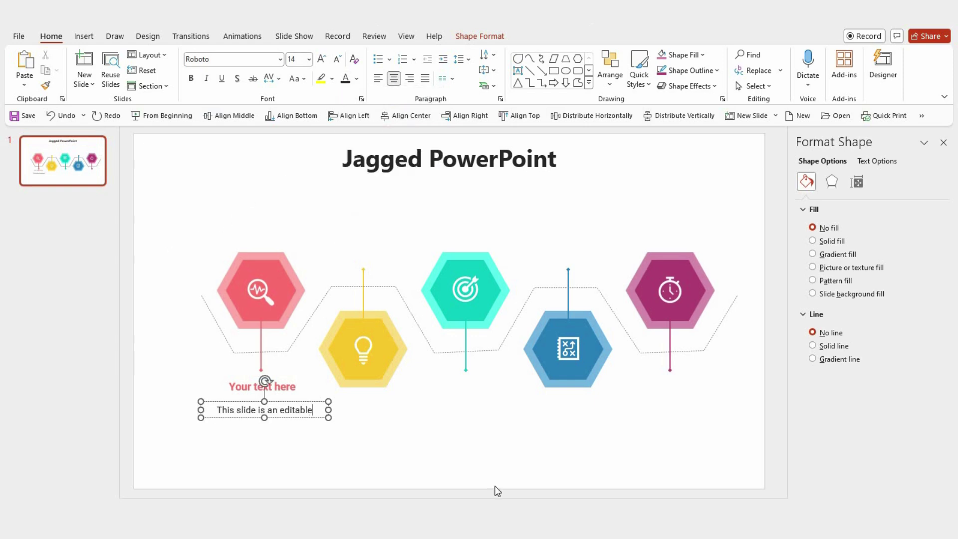
{"action": "type", "text": " Slide with"}
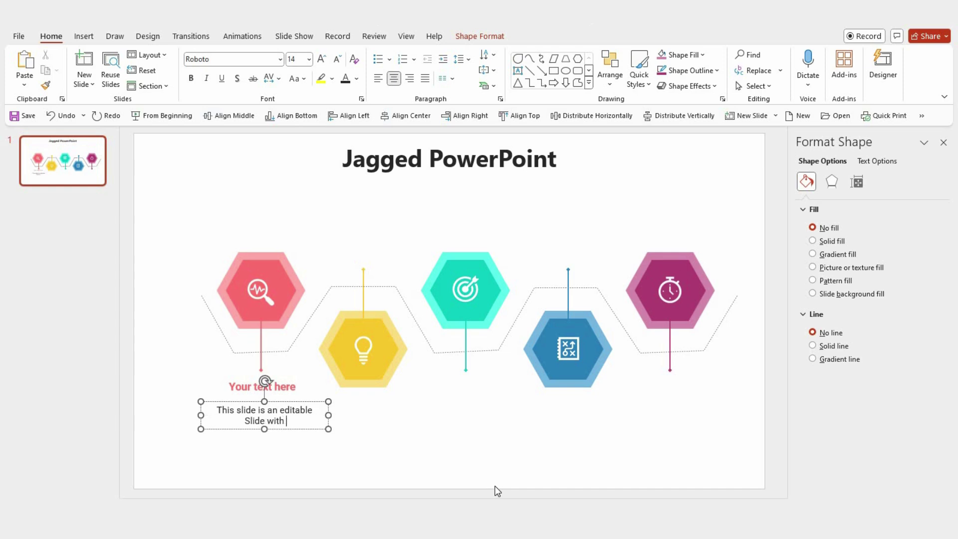
{"action": "type", "text": " all your needs."}
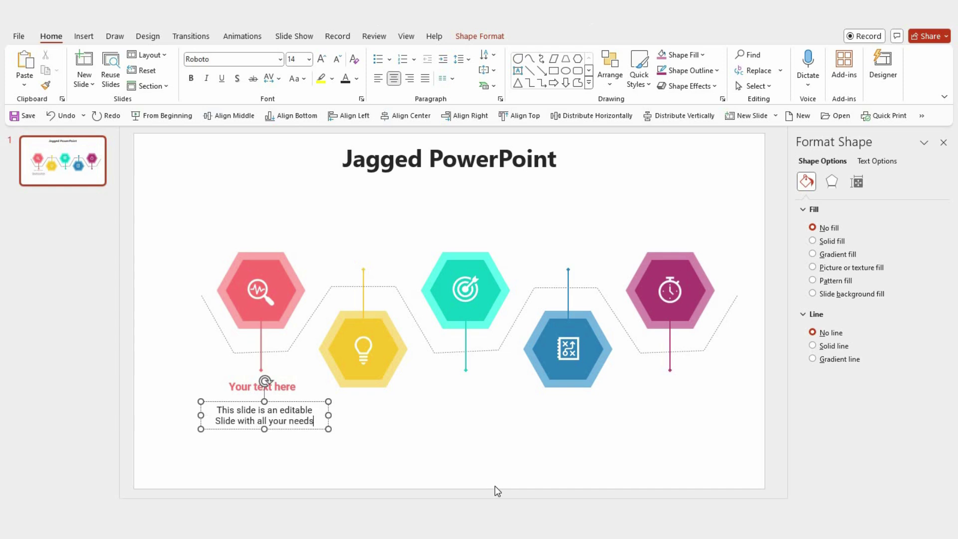
{"action": "left_click", "coordinate": [309, 388], "text": "shift"}
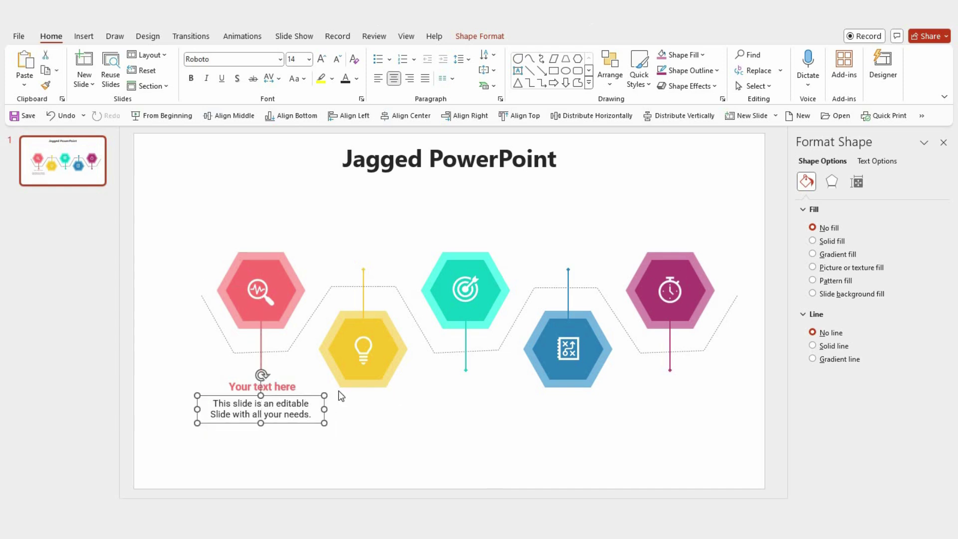
- Centre and group the heading and body caption, then group the whole design, centre it, and nudge it lower
{"action": "left_click", "coordinate": [420, 120]}
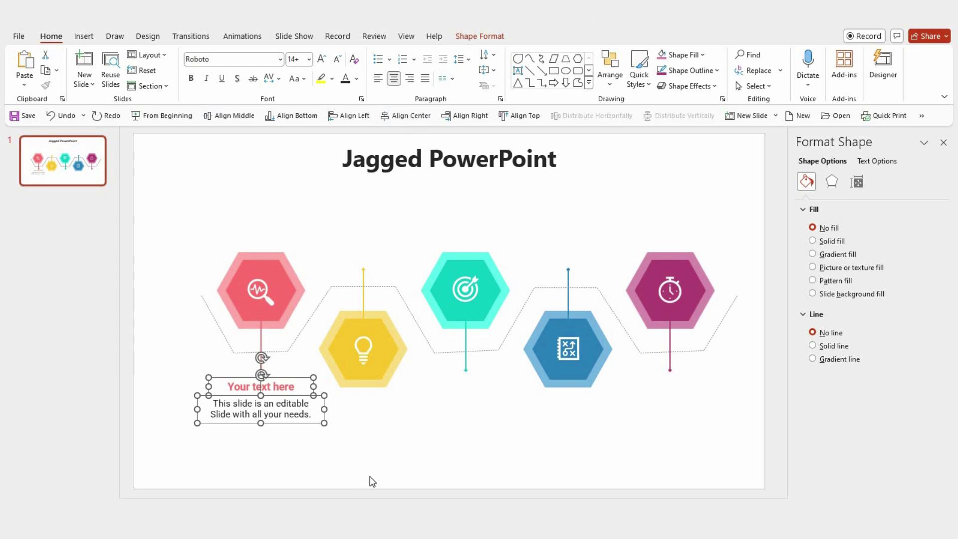
{"action": "key", "text": "ctrl+g"}
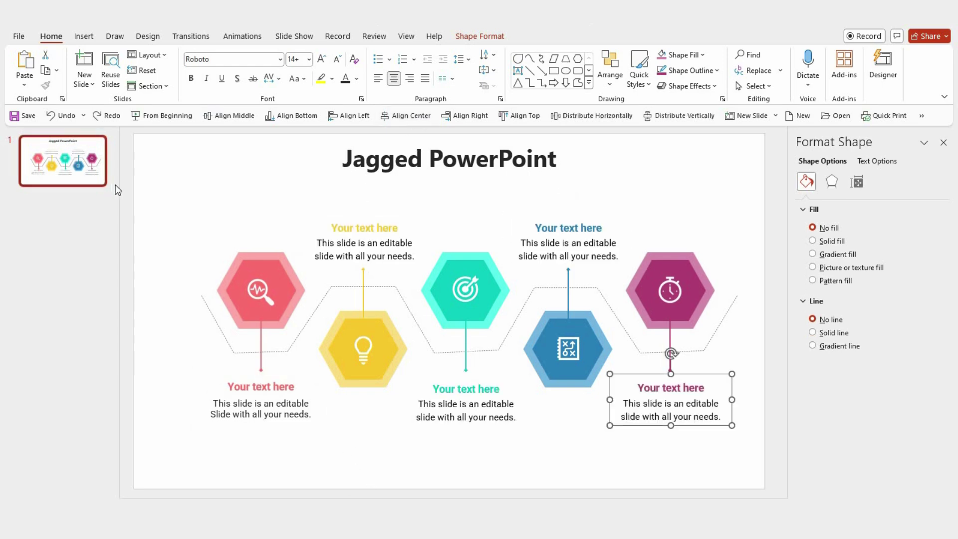
{"action": "left_click_drag", "start_coordinate": [124, 185], "coordinate": [752, 461]}
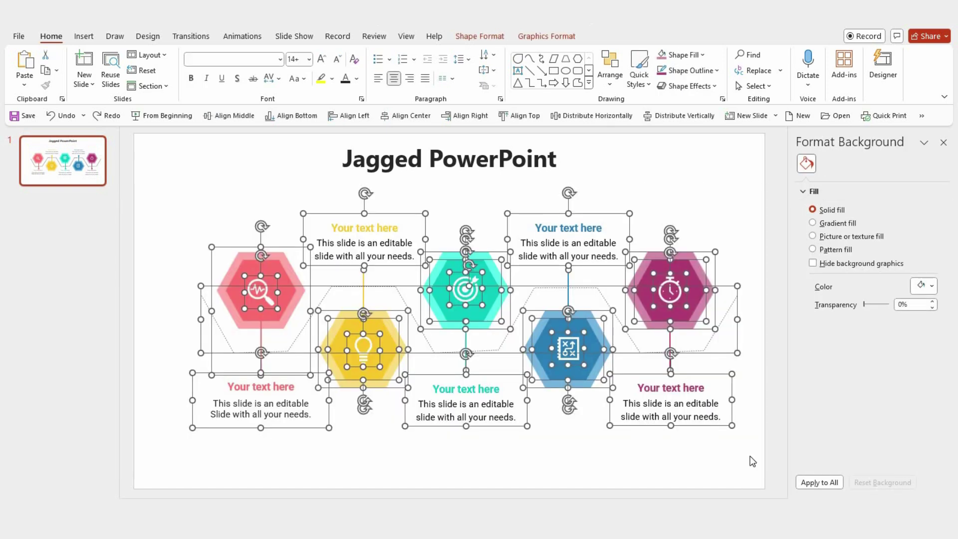
{"action": "key", "text": "ctrl+g"}
{"action": "left_click", "coordinate": [409, 116]}
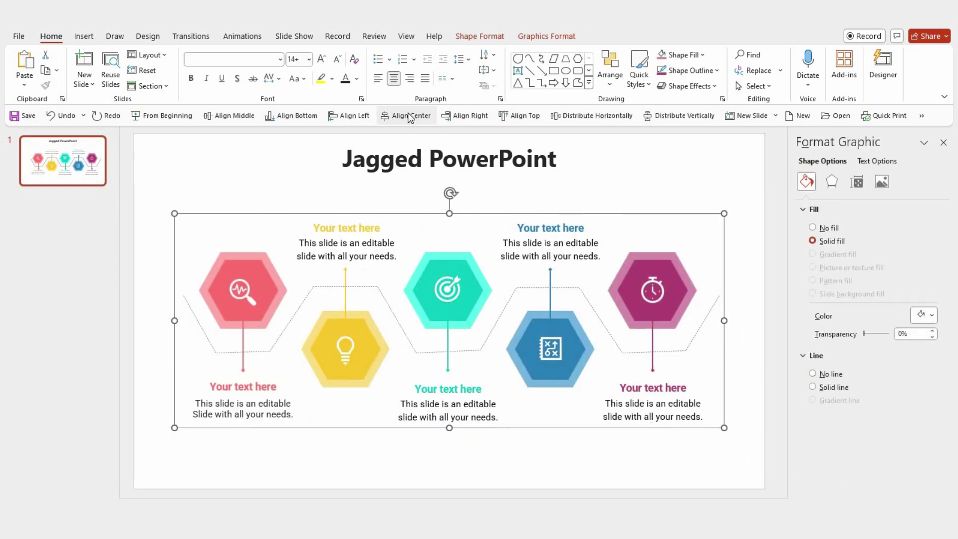
{"action": "left_click_drag", "start_coordinate": [475, 213], "coordinate": [475, 219]}
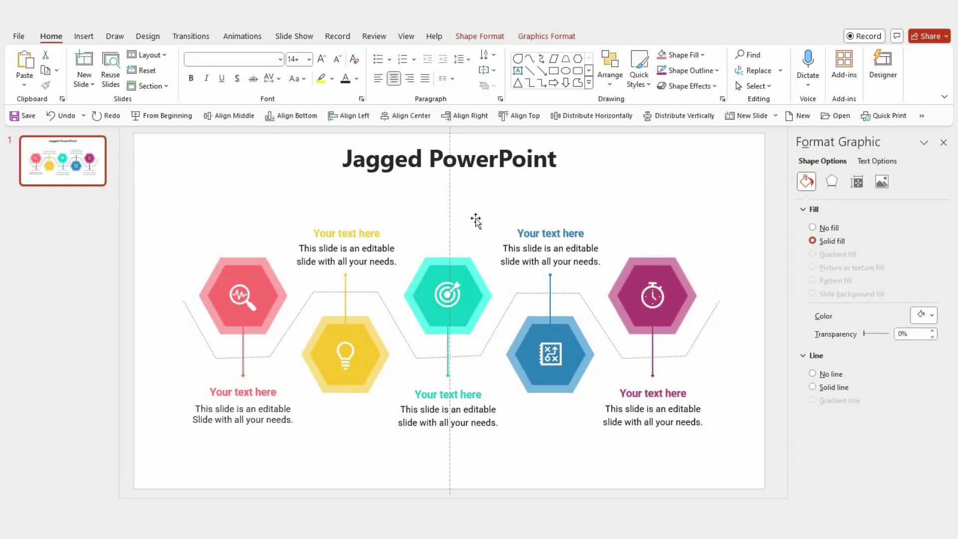
{"action": "key", "text": "F5"}
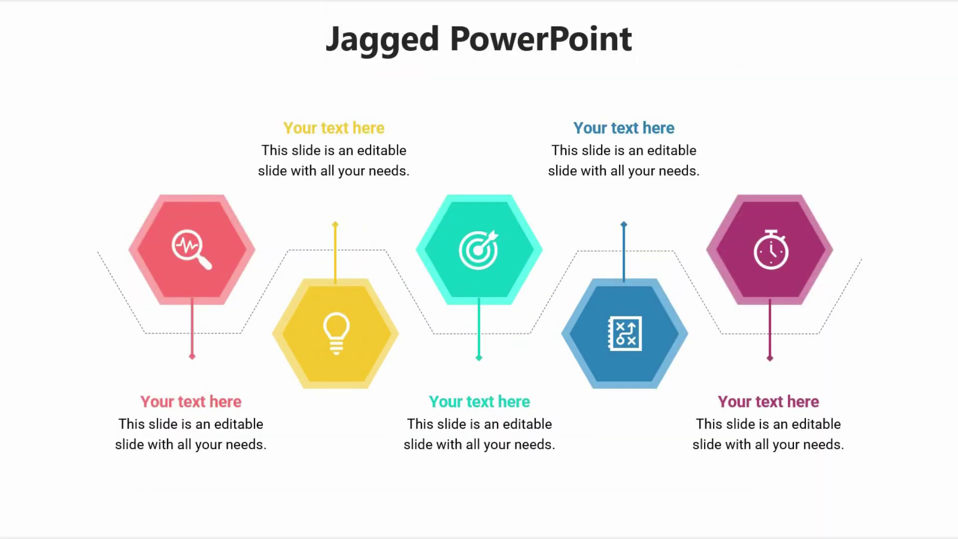